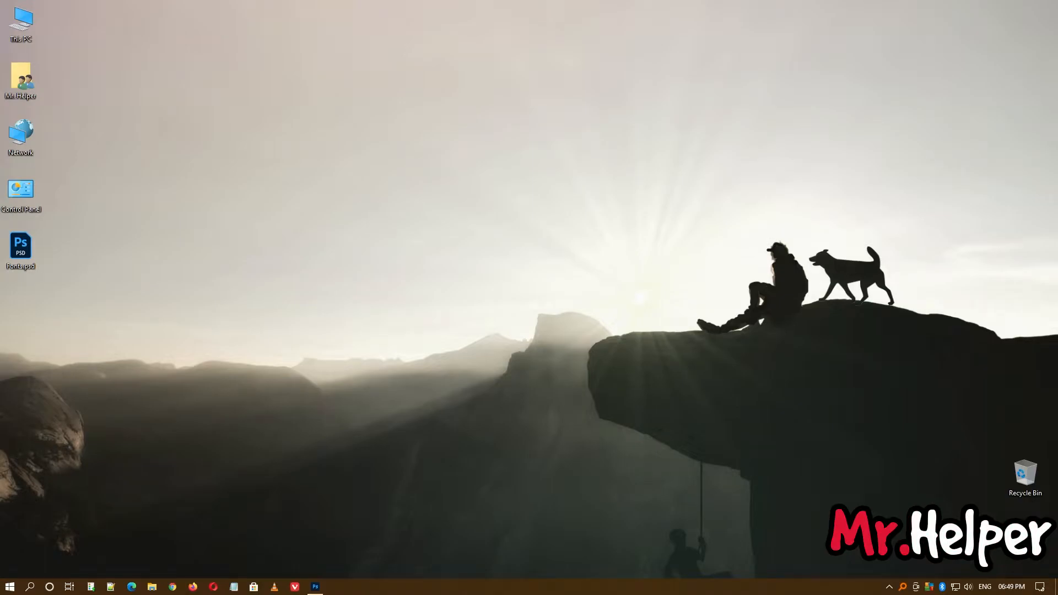
Open the Vivaldi browser and search the web for "fonts".
{"action": "left_click", "coordinate": [294, 589]}
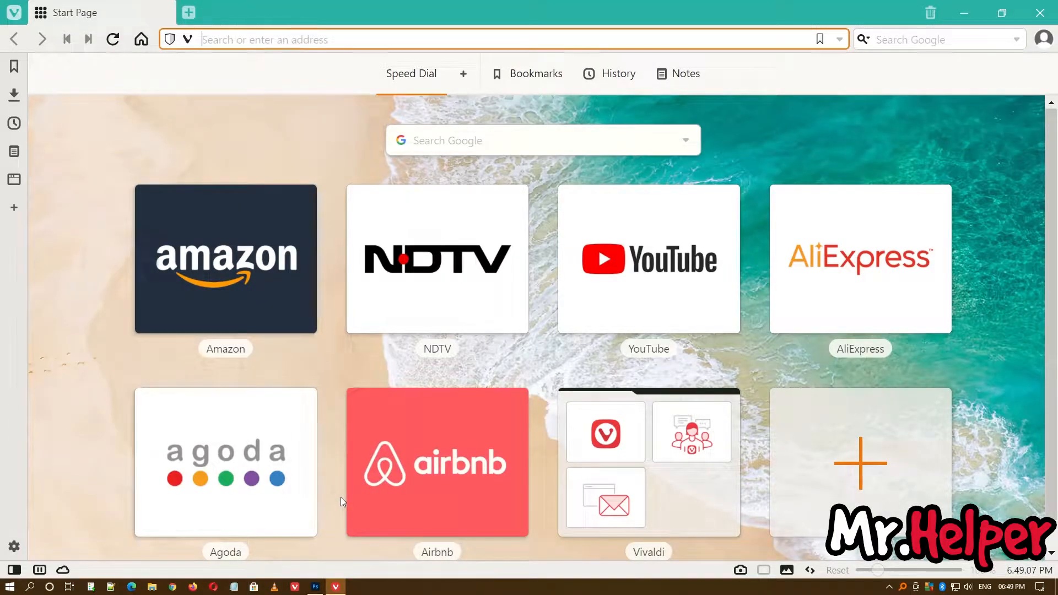
{"action": "type", "text": "fonts"}
{"action": "key", "text": "Return"}
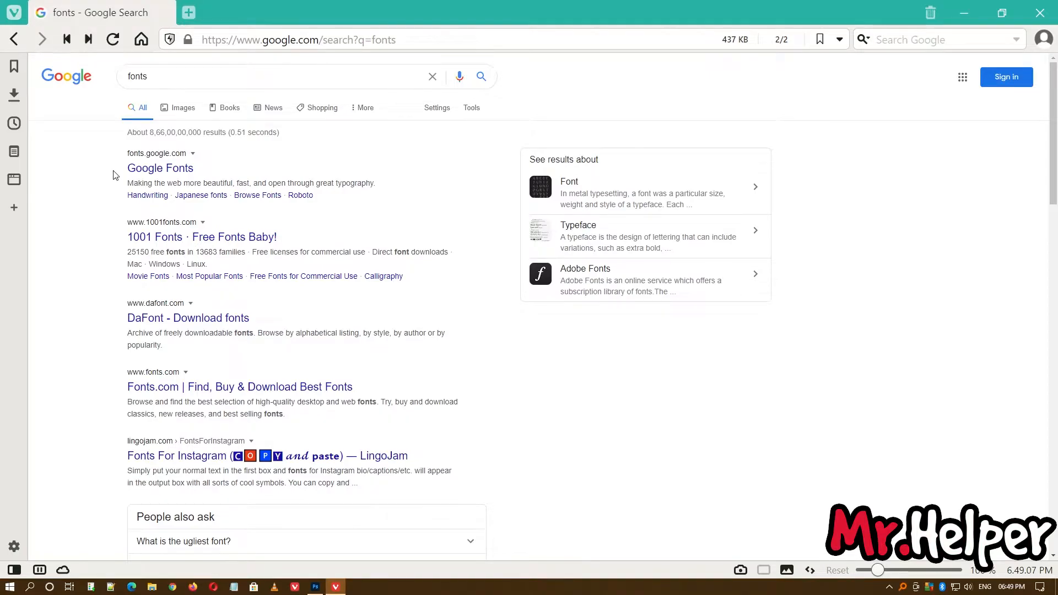
Open the Google Fonts website from the search results in a new tab and switch to it.
{"action": "scroll", "coordinate": [85, 278], "scroll_direction": "down", "scroll_amount": 9}
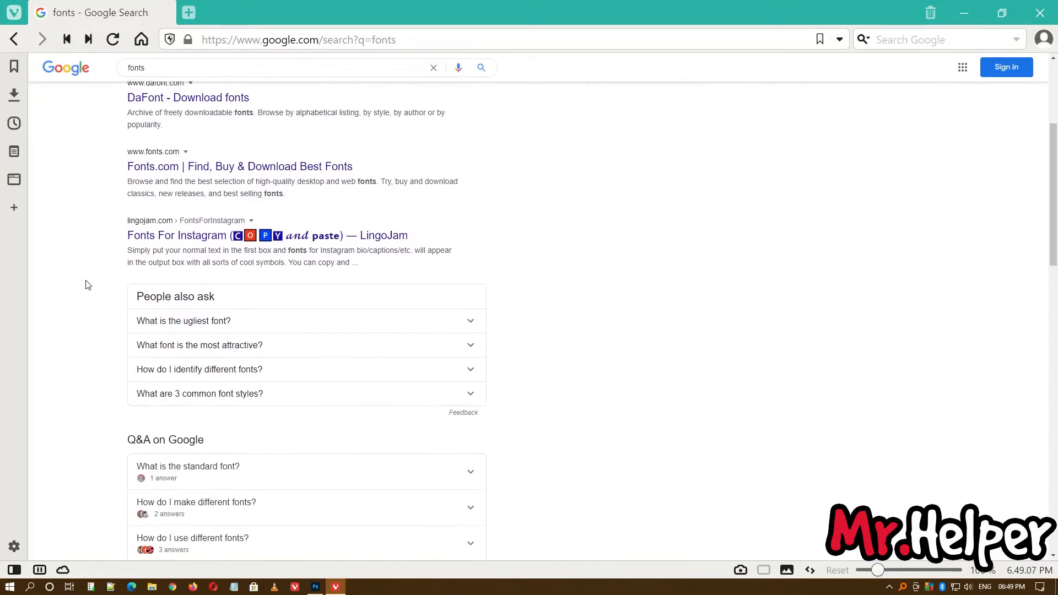
{"action": "scroll", "coordinate": [86, 281], "scroll_direction": "up", "scroll_amount": 7}
{"action": "scroll", "coordinate": [85, 280], "scroll_direction": "up", "scroll_amount": 2}
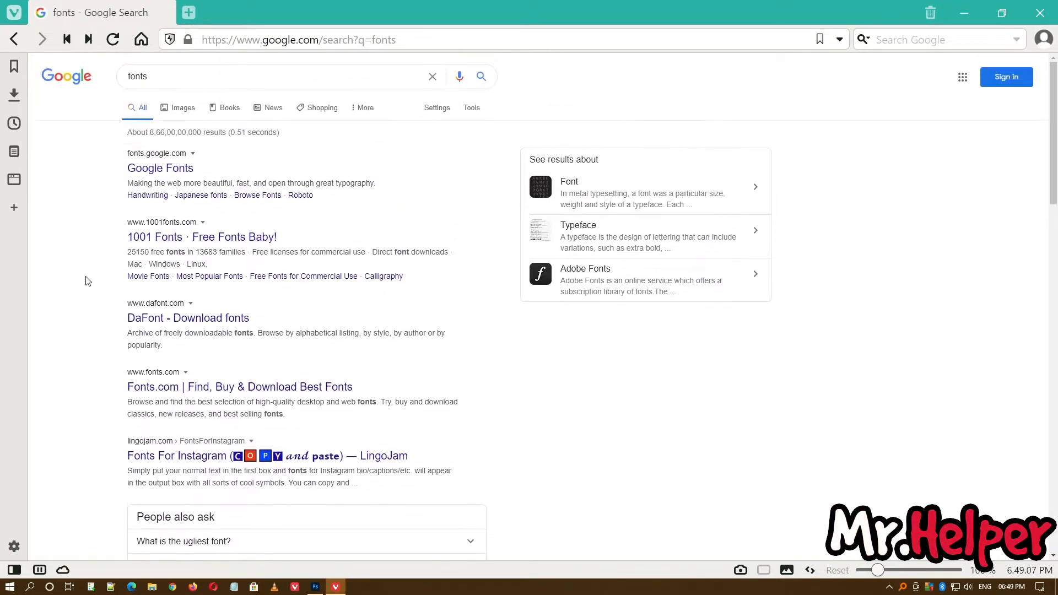
{"action": "middle_click", "coordinate": [157, 172]}
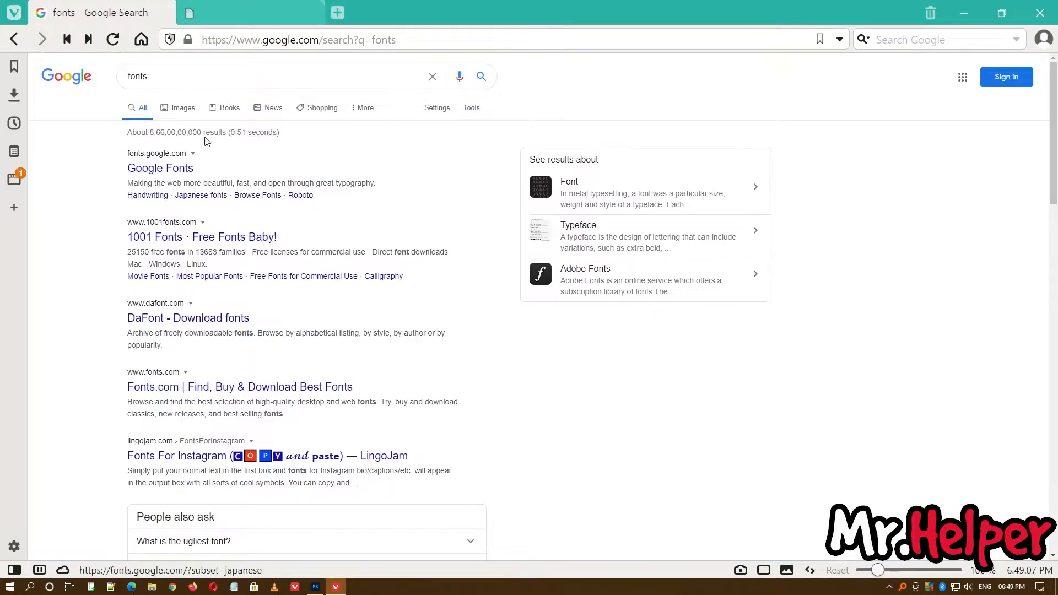
{"action": "left_click", "coordinate": [202, 12]}
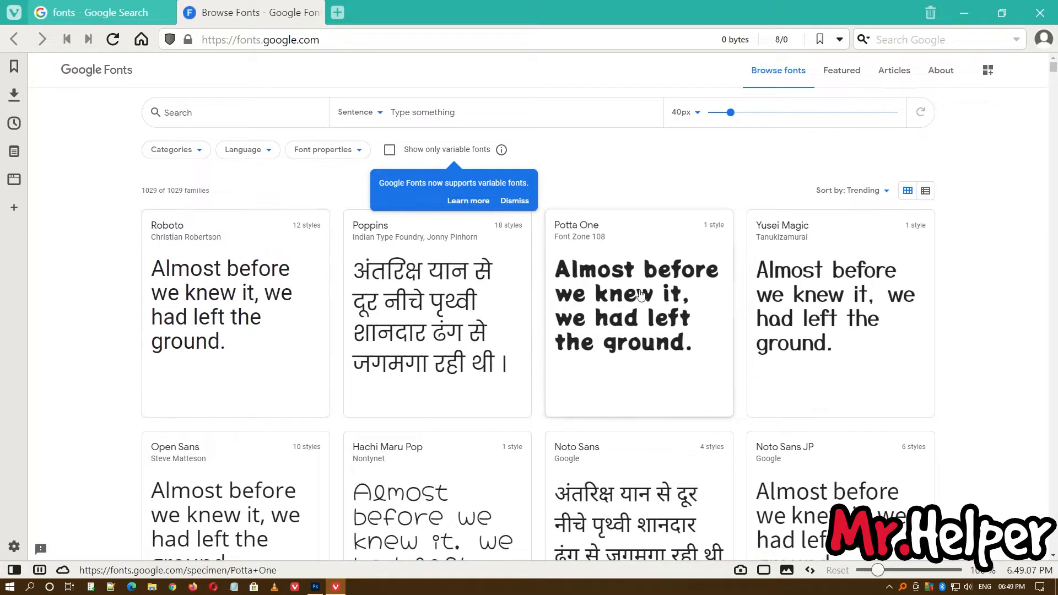
Open the Potta One, Hachi Maru Pop and Londrina Solid font pages in separate background tabs.
{"action": "scroll", "coordinate": [954, 307], "scroll_direction": "down", "scroll_amount": 2}
{"action": "scroll", "coordinate": [954, 307], "scroll_direction": "up", "scroll_amount": 2}
{"action": "middle_click", "coordinate": [644, 302]}
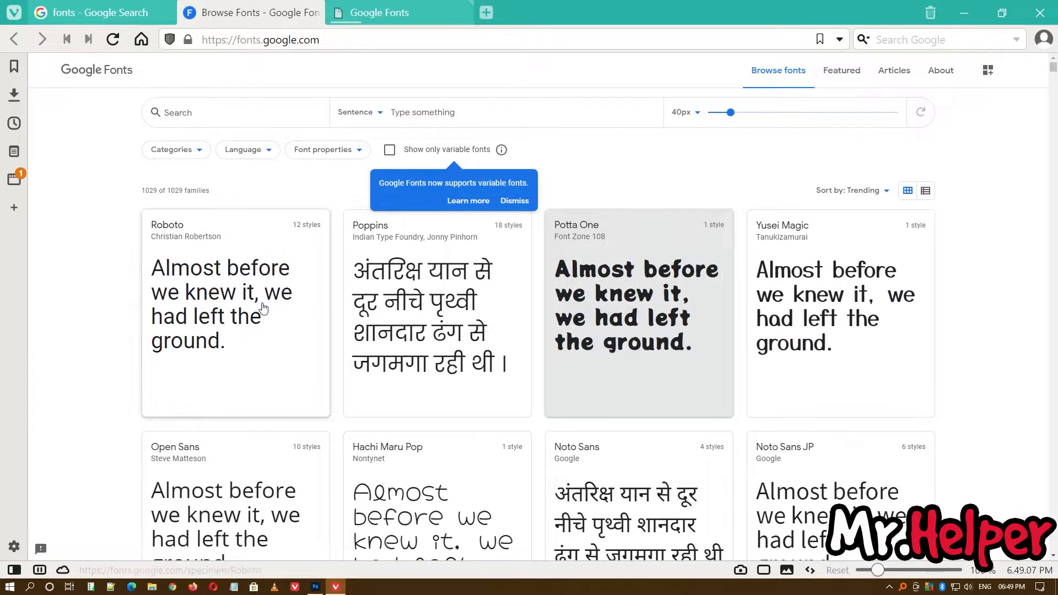
{"action": "scroll", "coordinate": [262, 307], "scroll_direction": "down", "scroll_amount": 5}
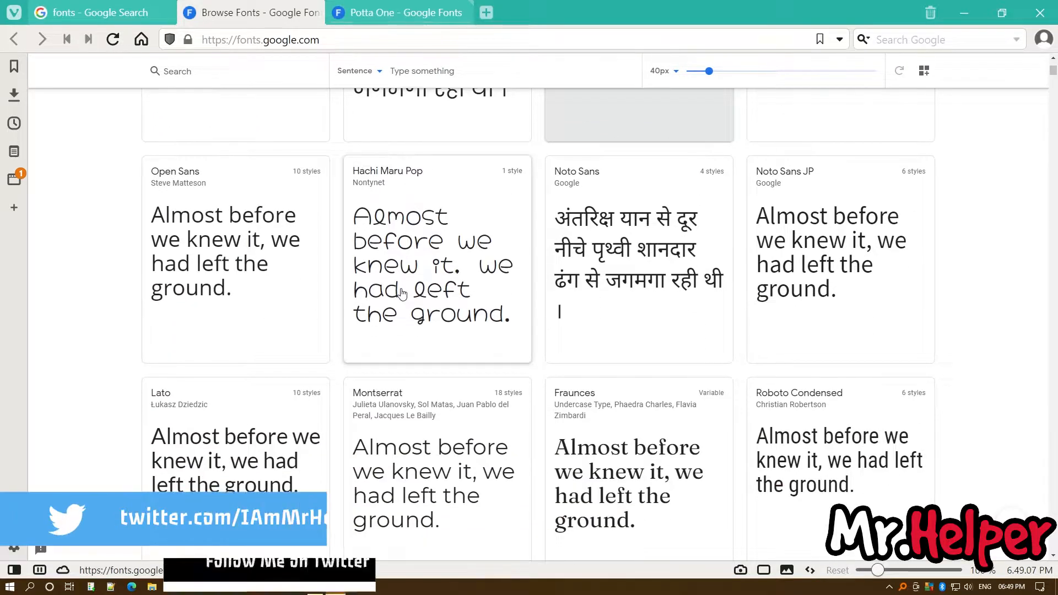
{"action": "middle_click", "coordinate": [402, 293]}
{"action": "scroll", "coordinate": [402, 293], "scroll_direction": "down", "scroll_amount": 4}
{"action": "middle_click", "coordinate": [607, 322]}
{"action": "scroll", "coordinate": [408, 319], "scroll_direction": "up", "scroll_amount": 5}
{"action": "scroll", "coordinate": [407, 320], "scroll_direction": "up", "scroll_amount": 4}
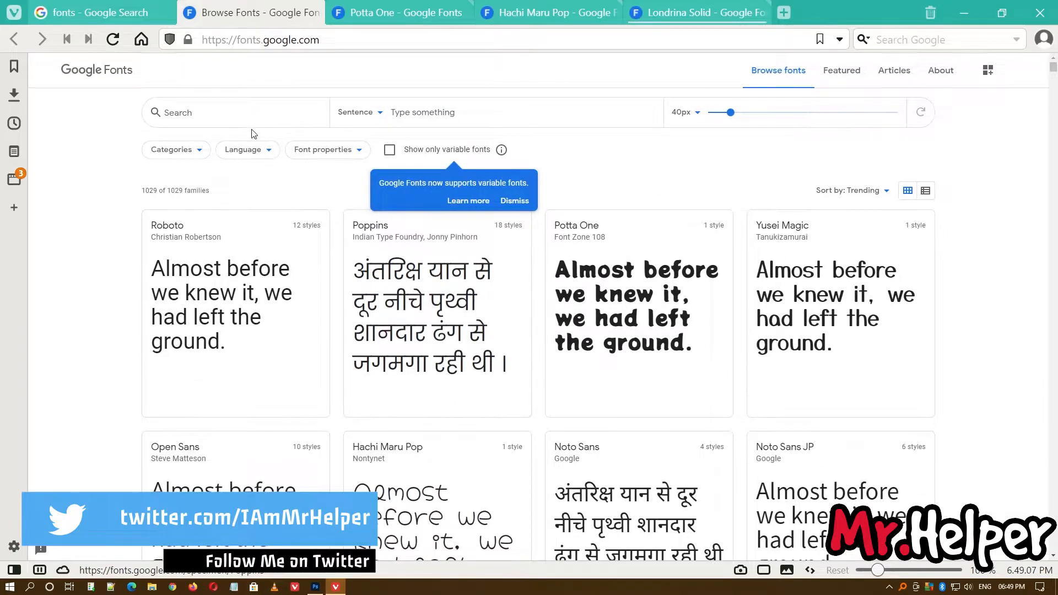
{"action": "scroll", "coordinate": [457, 304], "scroll_direction": "down", "scroll_amount": 5}
{"action": "scroll", "coordinate": [728, 350], "scroll_direction": "up", "scroll_amount": 5}
Download the Potta One family and save Potta_One.zip to the Desktop folder.
{"action": "left_click", "coordinate": [348, 11]}
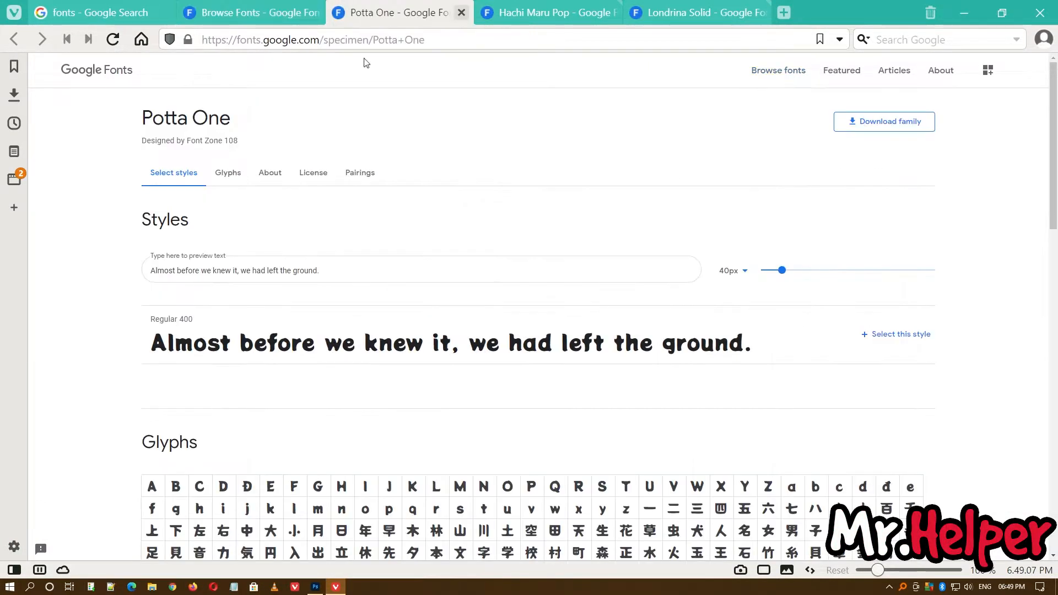
{"action": "left_click", "coordinate": [888, 128]}
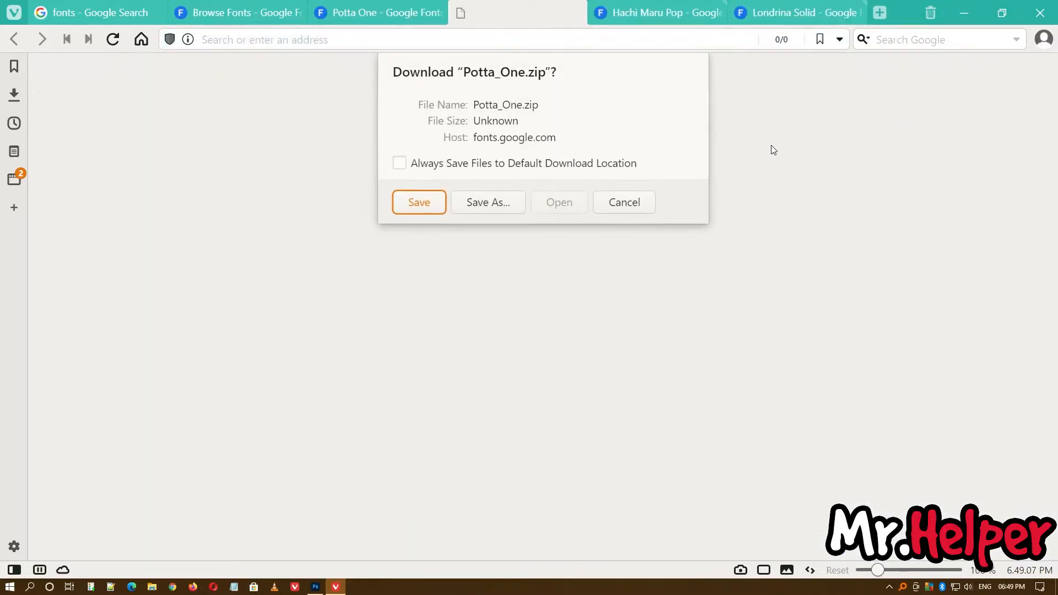
{"action": "left_click", "coordinate": [493, 209]}
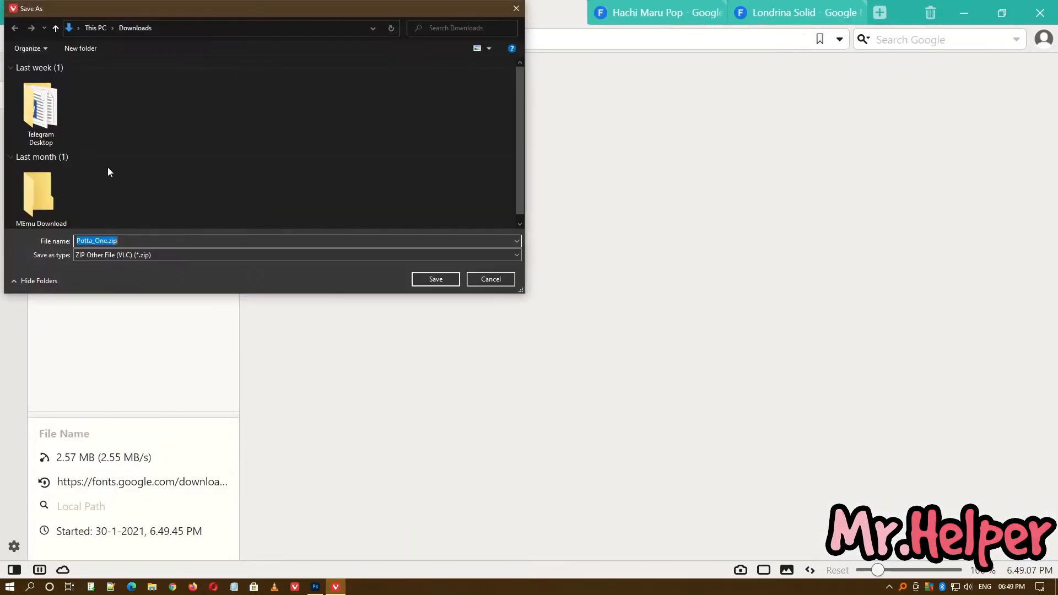
{"action": "left_click", "coordinate": [92, 28]}
{"action": "type", "text": "des"}
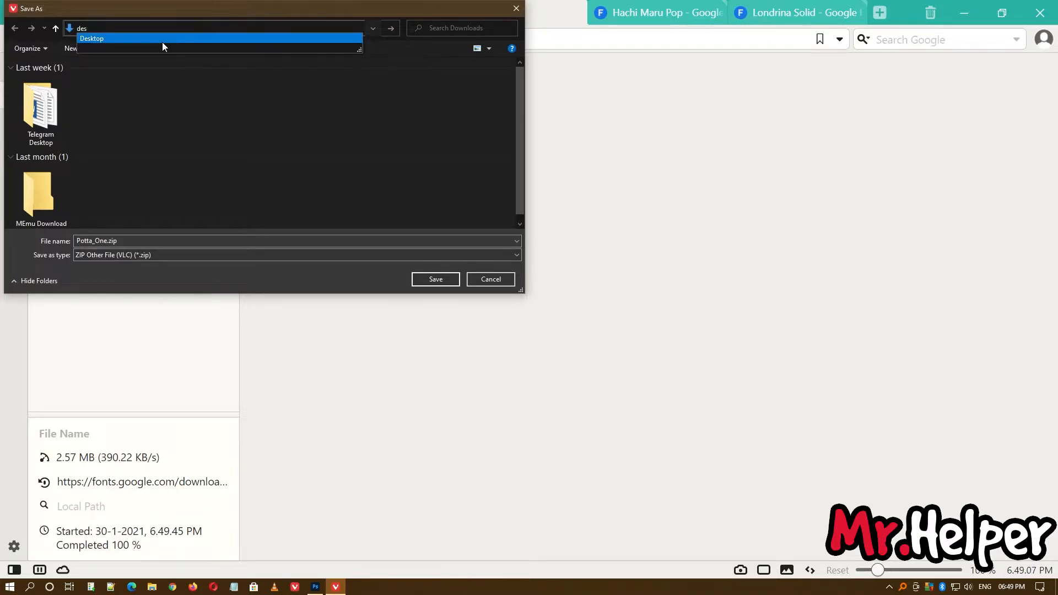
{"action": "left_click", "coordinate": [162, 40]}
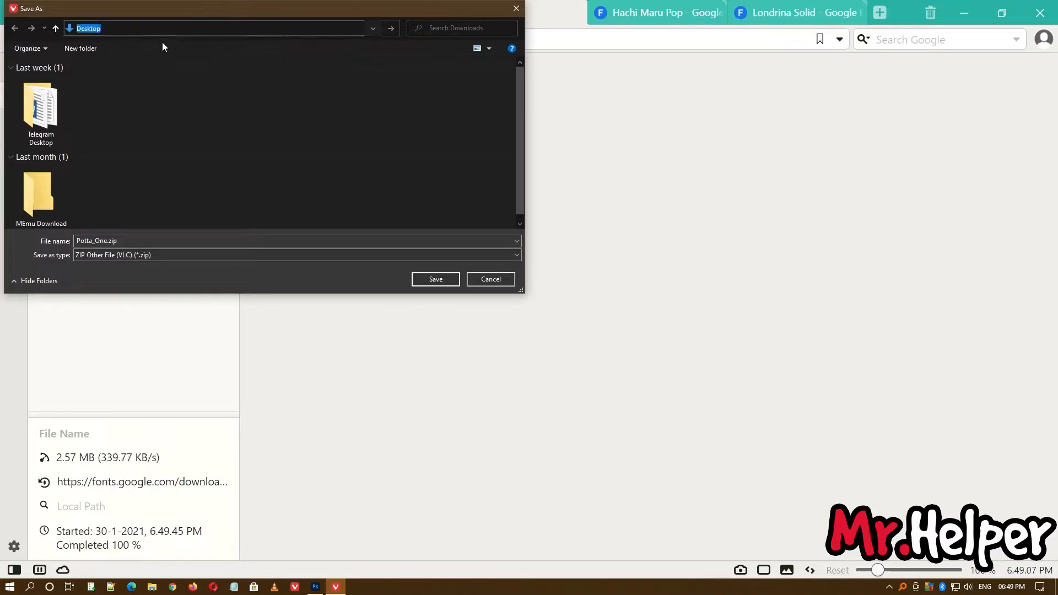
{"action": "left_click", "coordinate": [437, 279]}
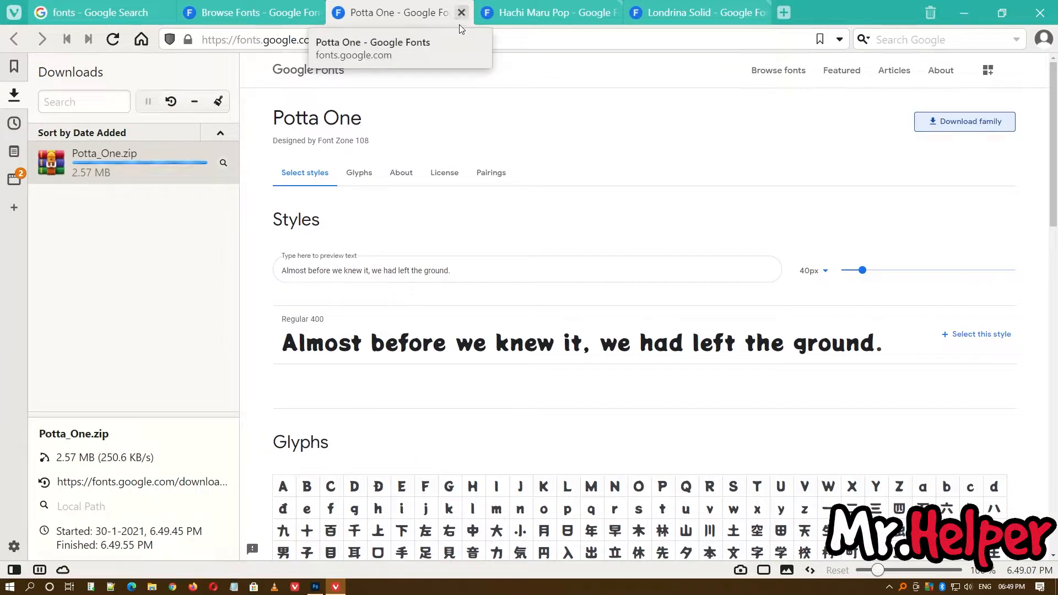
Close the Potta One page, then download the Hachi Maru Pop family as Hachi_Maru_Pop.zip to the Desktop.
{"action": "left_click", "coordinate": [461, 13]}
{"action": "left_click", "coordinate": [462, 13]}
{"action": "left_click", "coordinate": [965, 121]}
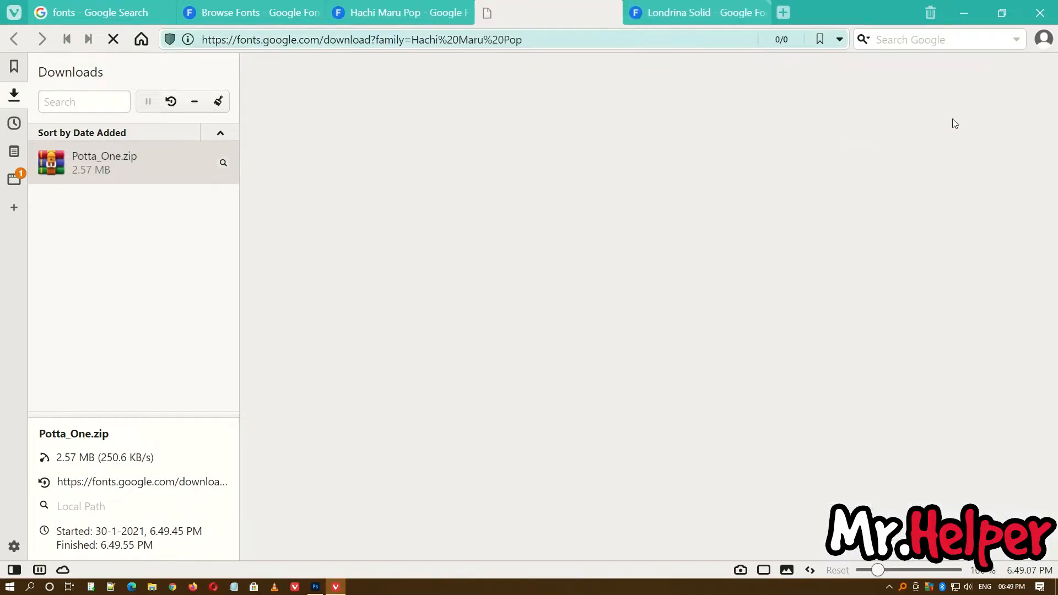
{"action": "left_click", "coordinate": [414, 279]}
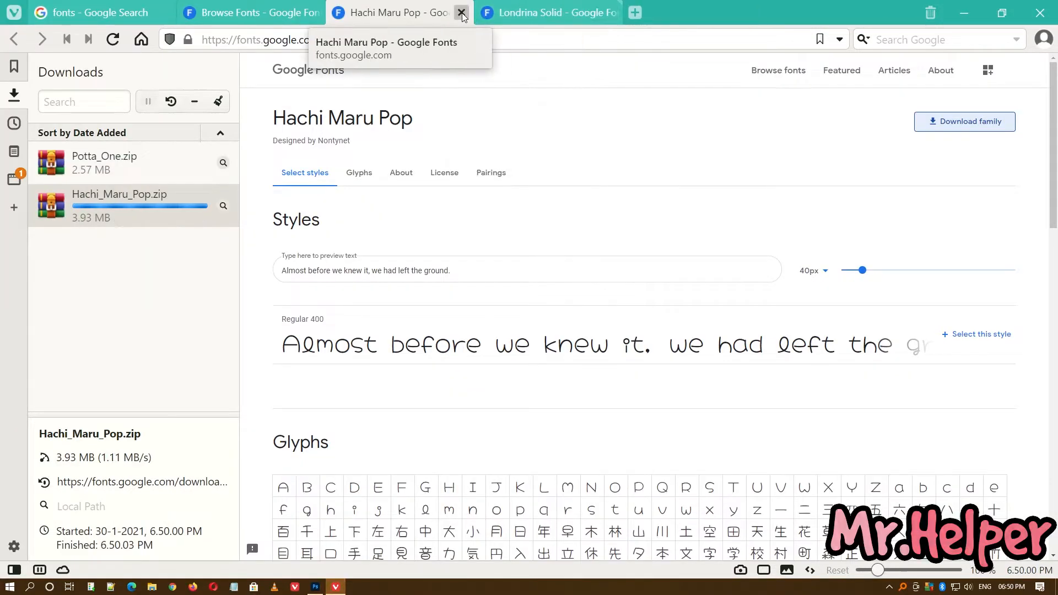
Close the Hachi Maru Pop page and download the Londrina Solid family as Londrina_Solid.zip to the Desktop.
{"action": "left_click", "coordinate": [462, 13]}
{"action": "left_click", "coordinate": [936, 120]}
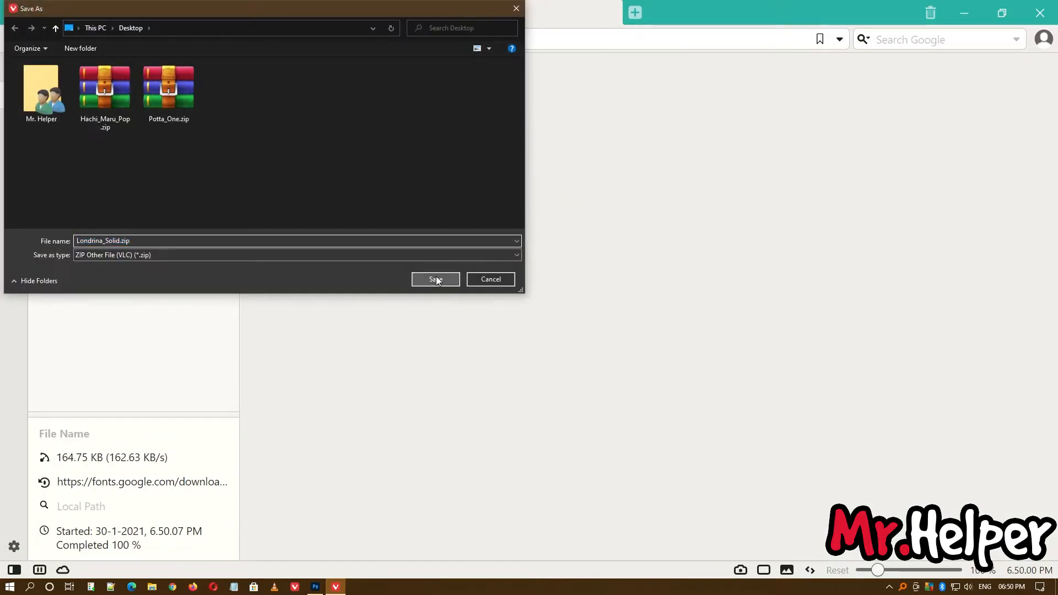
{"action": "left_click", "coordinate": [432, 278]}
Close the remaining font and search pages and exit the browser.
{"action": "left_click", "coordinate": [458, 15]}
{"action": "left_click", "coordinate": [313, 14]}
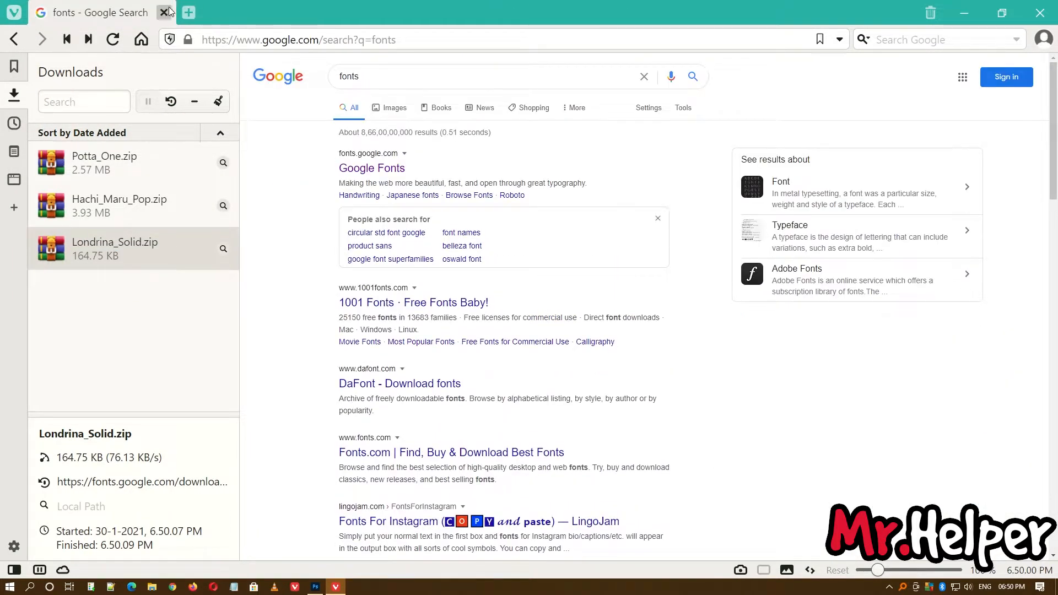
{"action": "left_click", "coordinate": [188, 12]}
{"action": "left_click", "coordinate": [164, 13]}
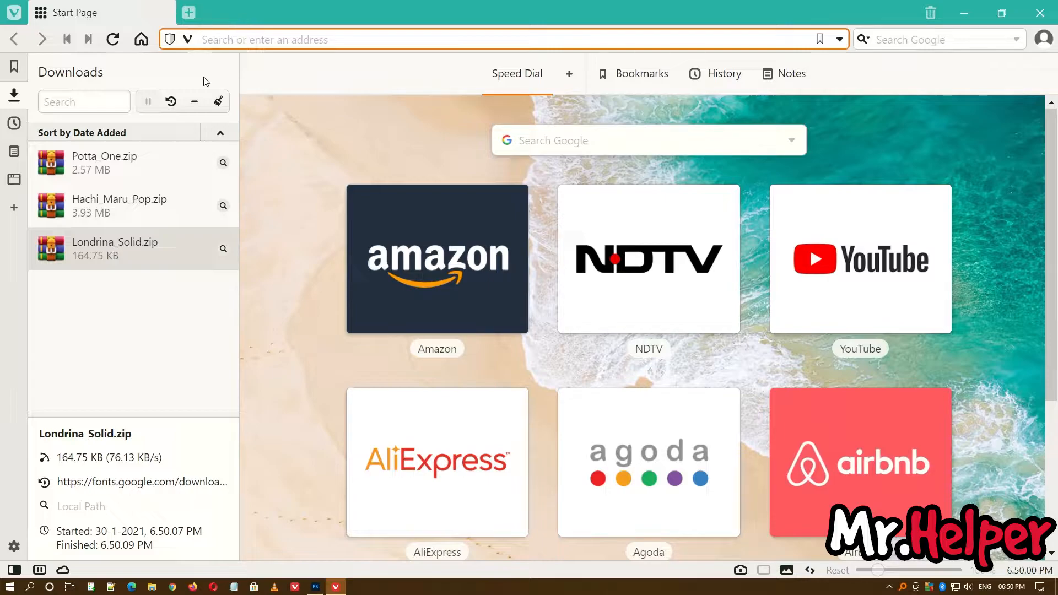
{"action": "left_click", "coordinate": [1036, 15]}
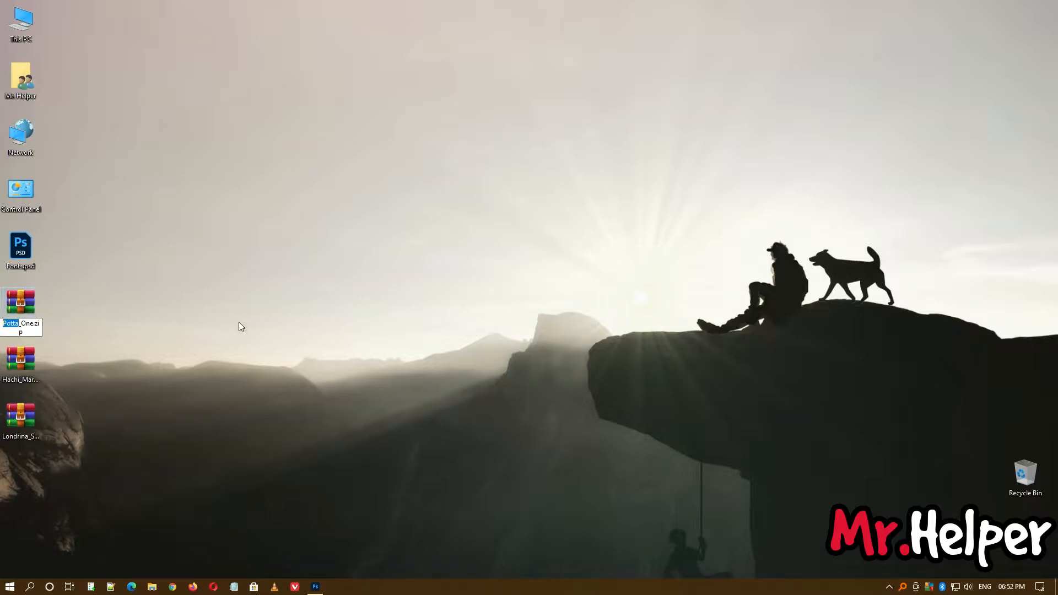
Switch to Photoshop and draw a paragraph text box about 26 in wide and 11 in high in the canvas's upper-left area.
{"action": "left_click", "coordinate": [316, 587]}
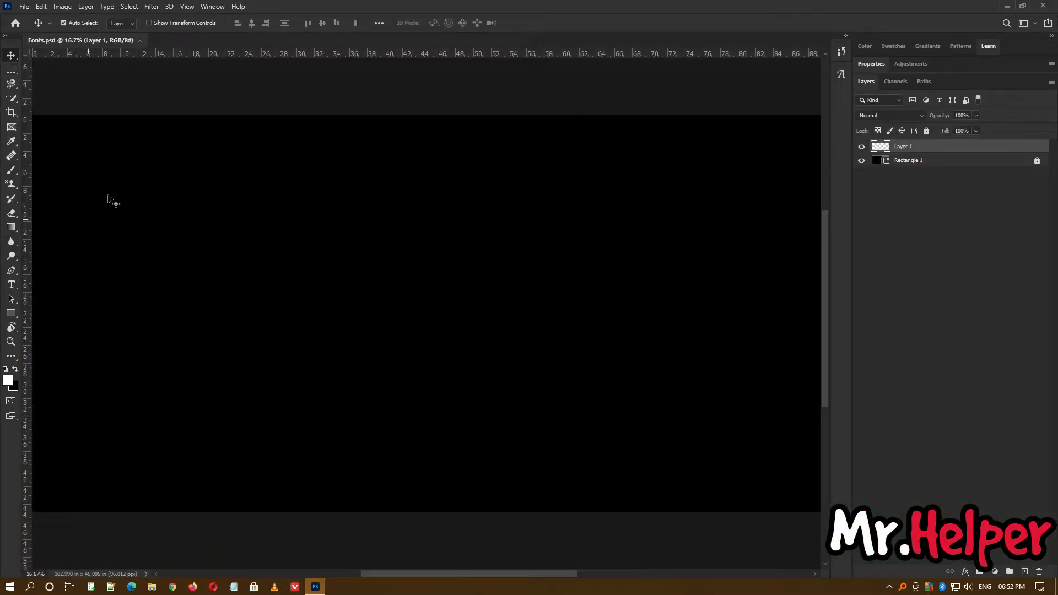
{"action": "key", "text": "t"}
{"action": "left_click_drag", "start_coordinate": [59, 126], "coordinate": [288, 220]}
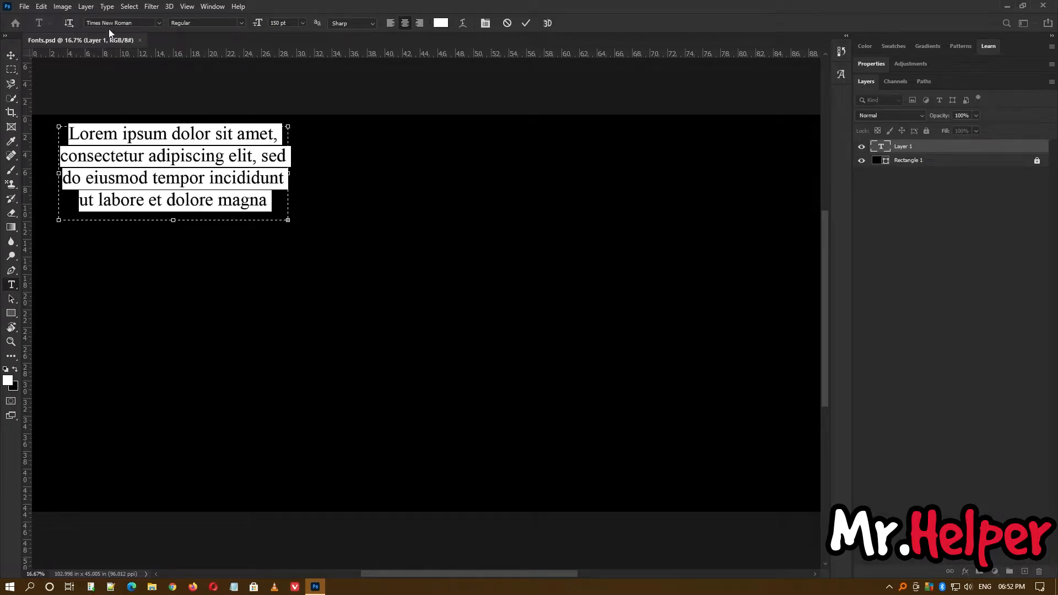
Search the available fonts for "Potta" and return to the desktop.
{"action": "left_click", "coordinate": [110, 23]}
{"action": "type", "text": "Potta"}
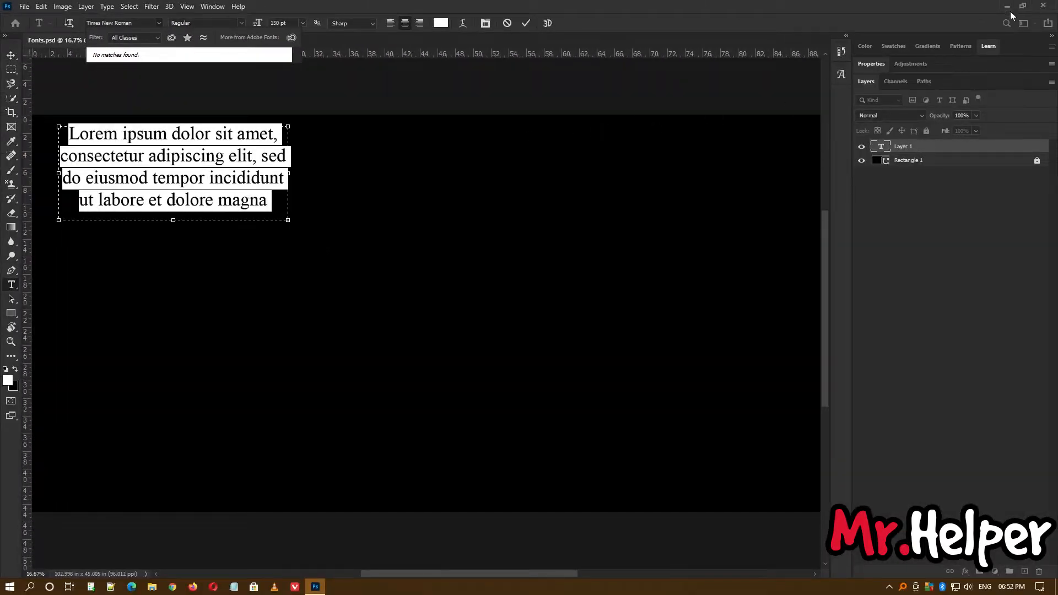
{"action": "left_click", "coordinate": [1008, 7]}
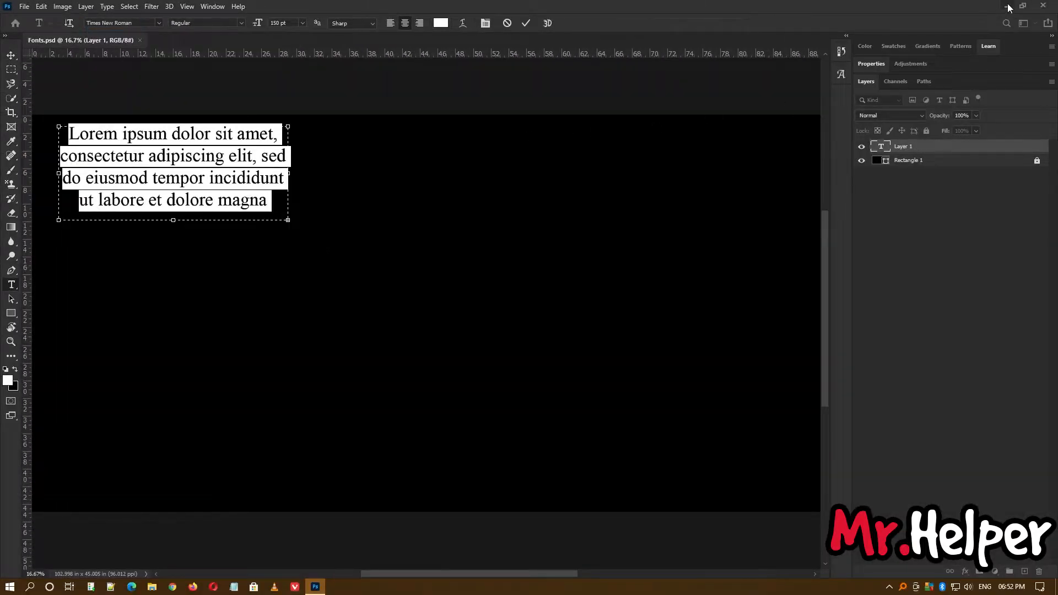
{"action": "left_click", "coordinate": [1009, 7]}
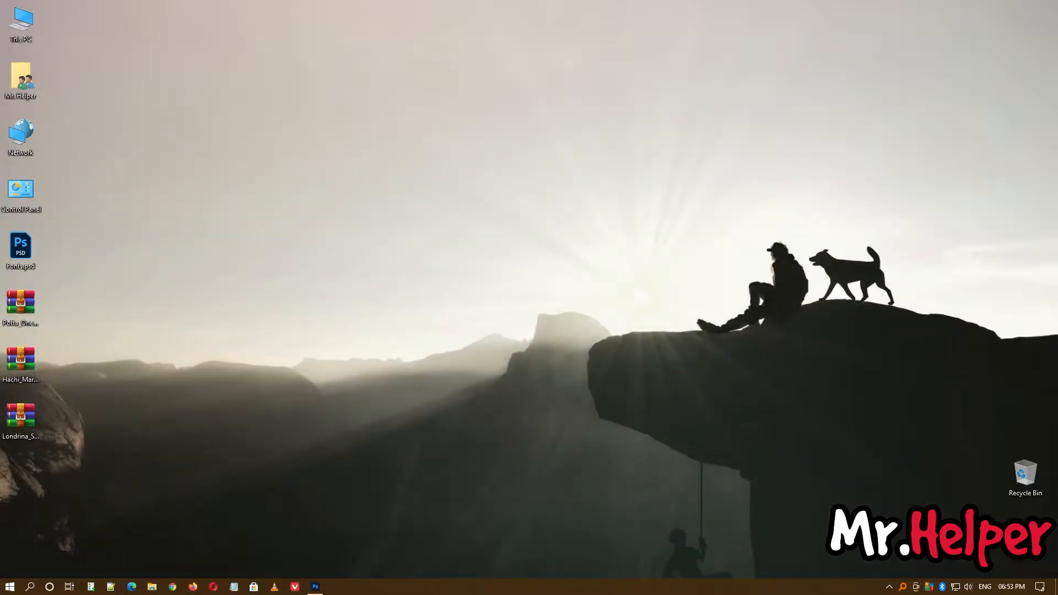
Open Potta_One.zip with Windows Explorer, extract PottaOne-Regular.ttf to the desktop, and close the archive window.
{"action": "right_click", "coordinate": [18, 314]}
{"action": "mouse_move", "coordinate": [71, 175]}
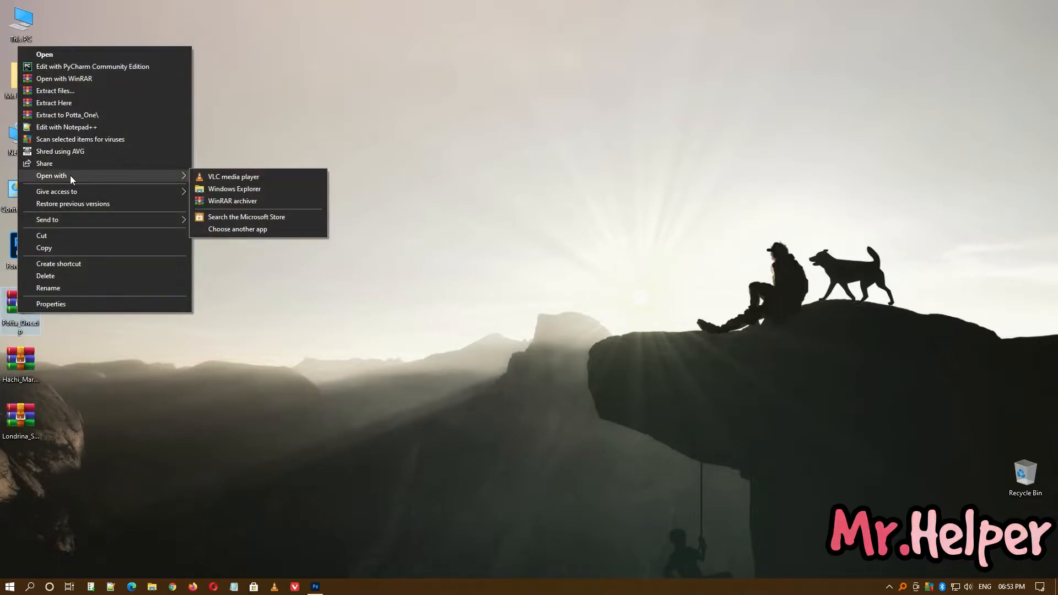
{"action": "left_click", "coordinate": [263, 188]}
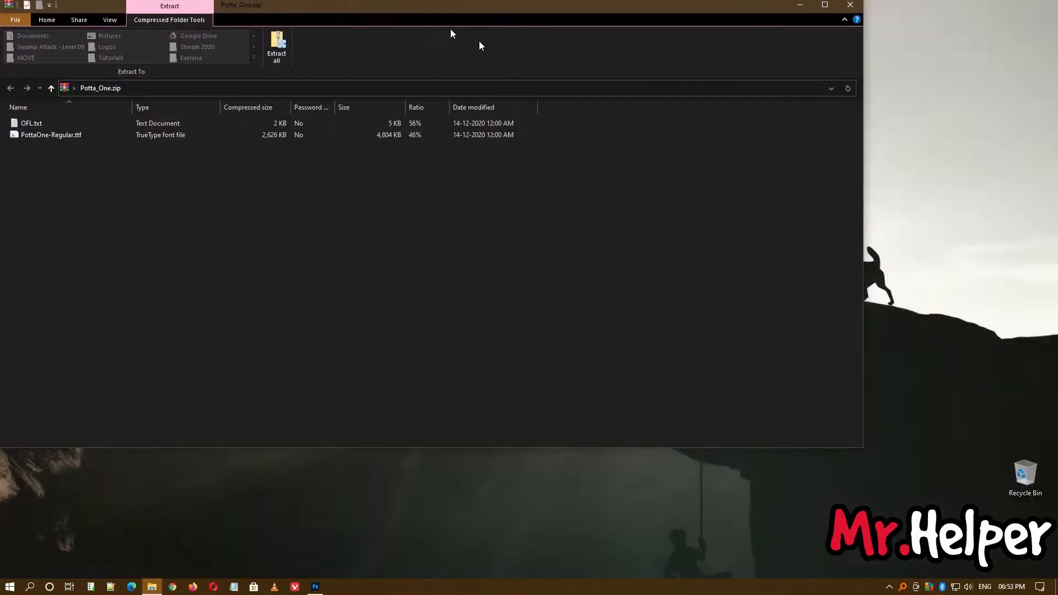
{"action": "left_click_drag", "start_coordinate": [361, 5], "coordinate": [631, 78]}
{"action": "double_click", "coordinate": [313, 212]}
{"action": "left_click_drag", "start_coordinate": [313, 212], "coordinate": [210, 267]}
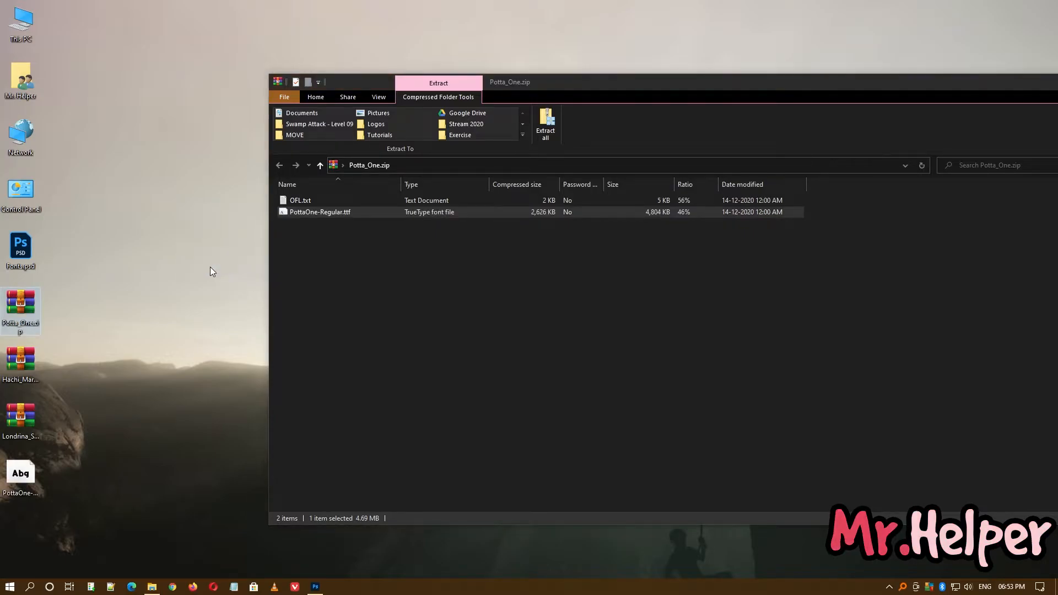
{"action": "key", "text": "alt+F4"}
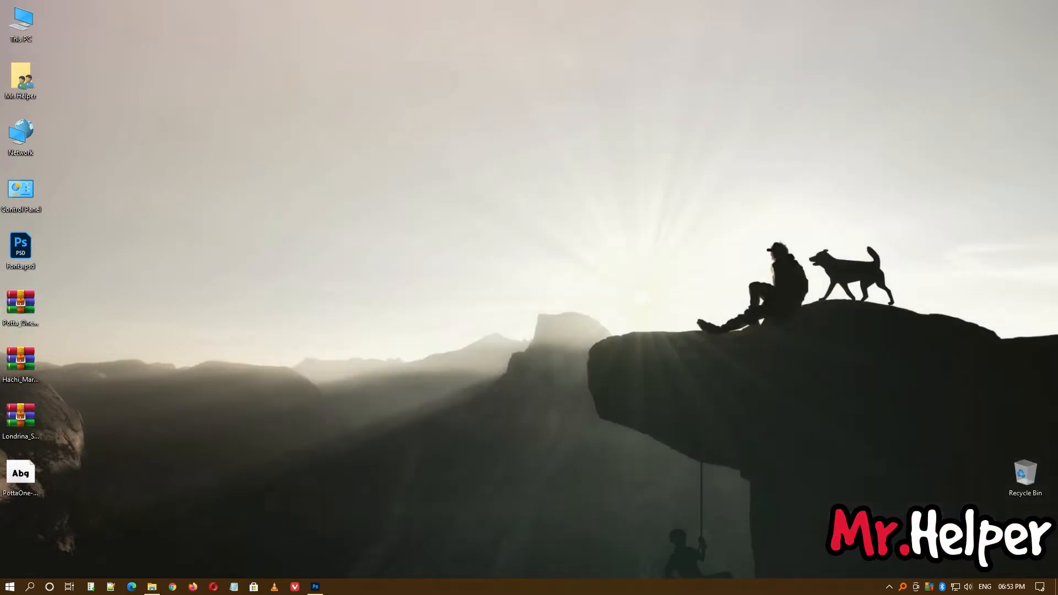
Open the extracted PottaOne-Regular.ttf file and install the font.
{"action": "double_click", "coordinate": [20, 475]}
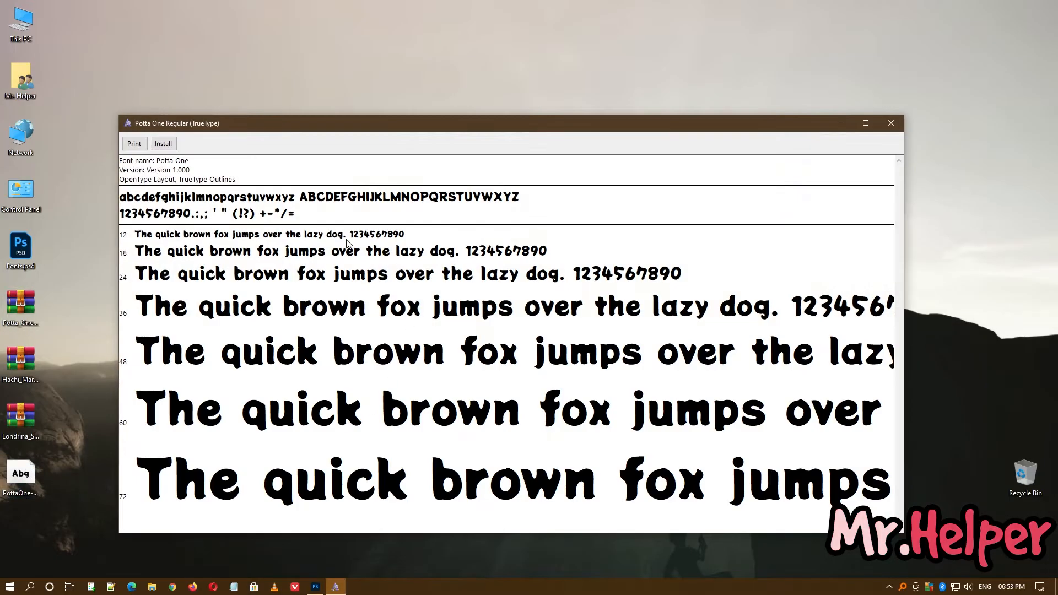
{"action": "left_click", "coordinate": [169, 146]}
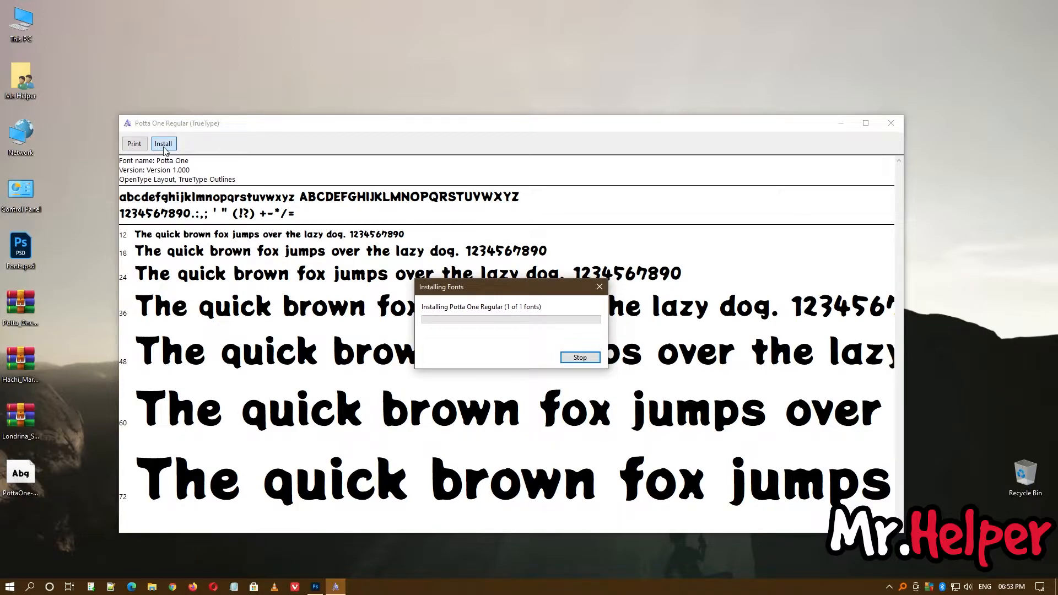
Switch to Photoshop and set the placeholder text's font to Potta One Regular.
{"action": "left_click", "coordinate": [315, 586]}
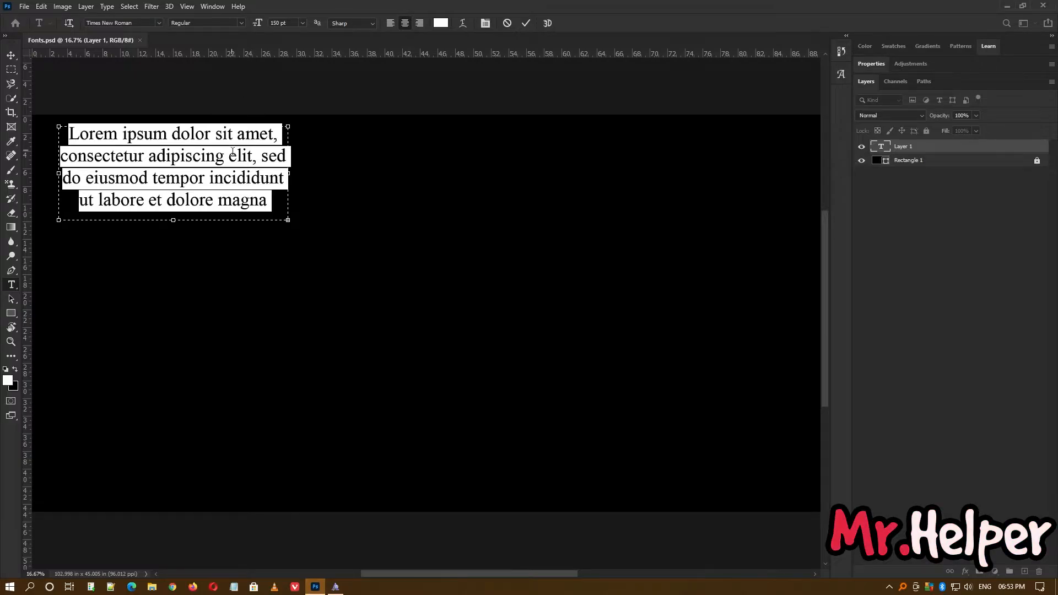
{"action": "left_click", "coordinate": [146, 23]}
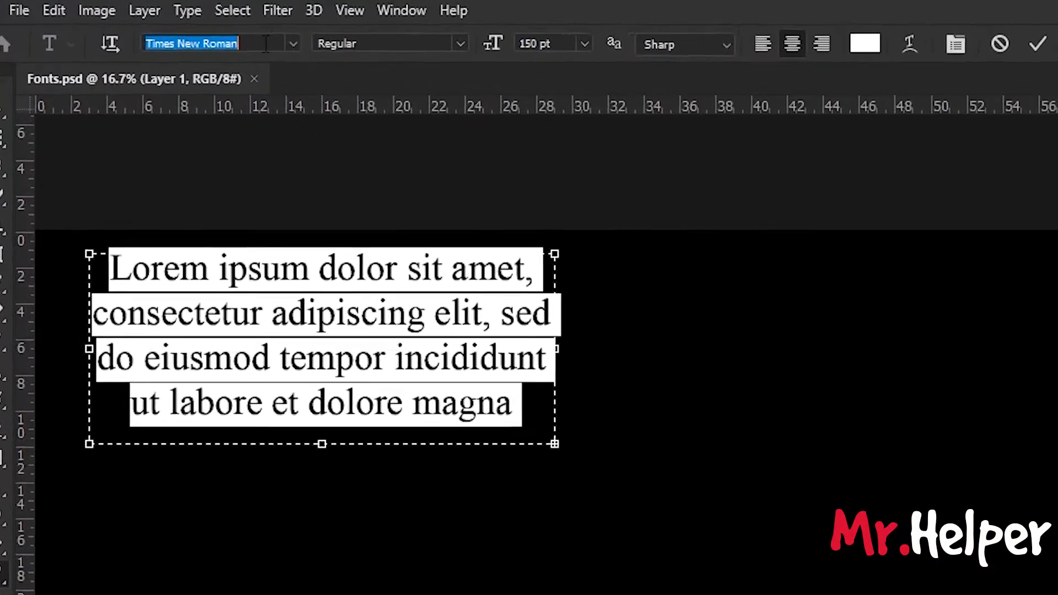
{"action": "type", "text": "Potta"}
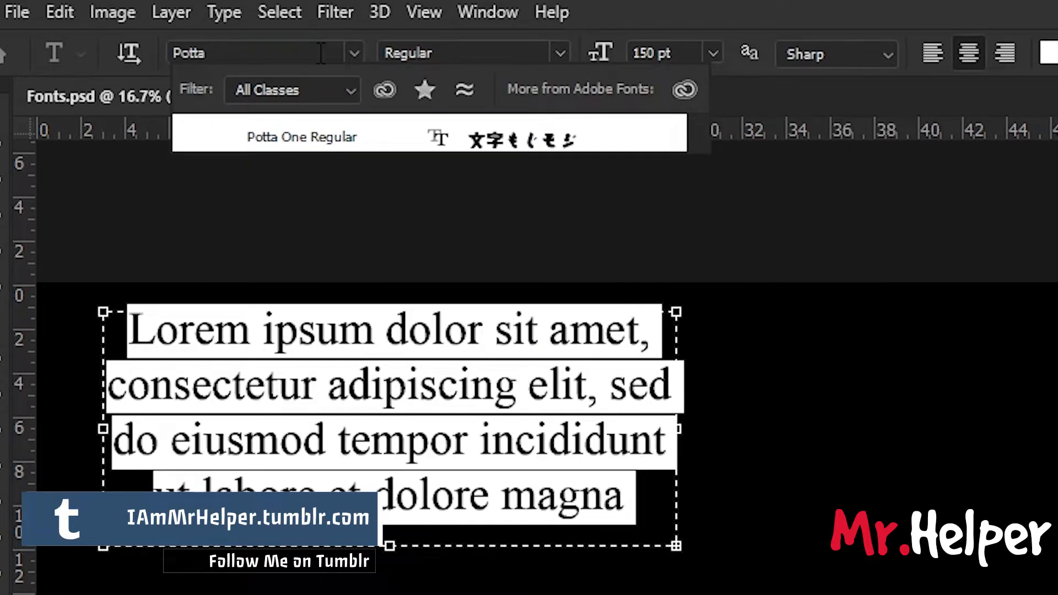
{"action": "left_click", "coordinate": [355, 135]}
{"action": "left_click", "coordinate": [414, 402]}
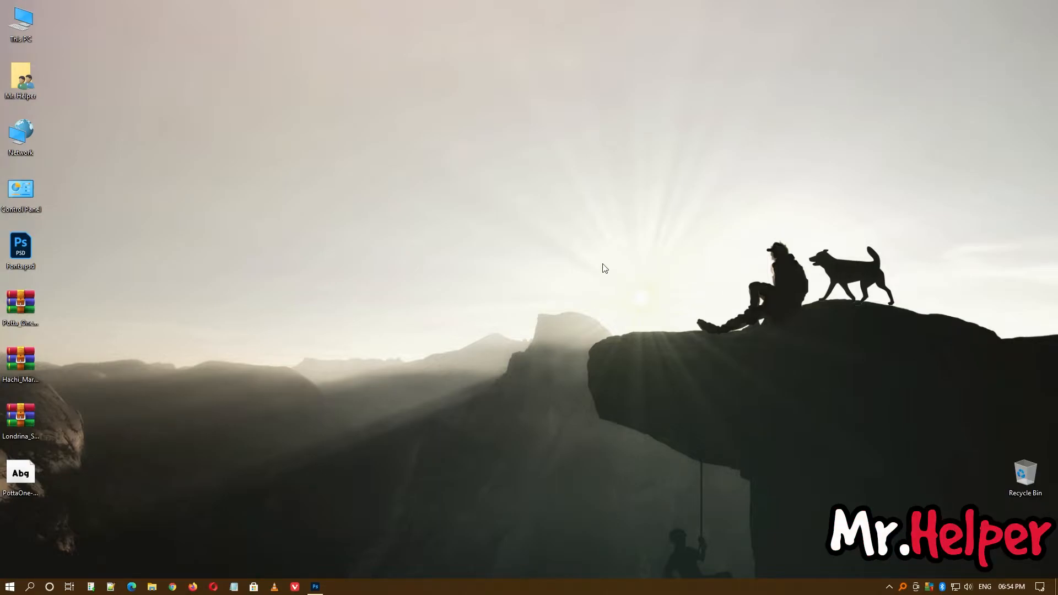
Open the Fonts folder inside the Windows folder on Local Disk (C:) in File Explorer.
{"action": "double_click", "coordinate": [22, 44]}
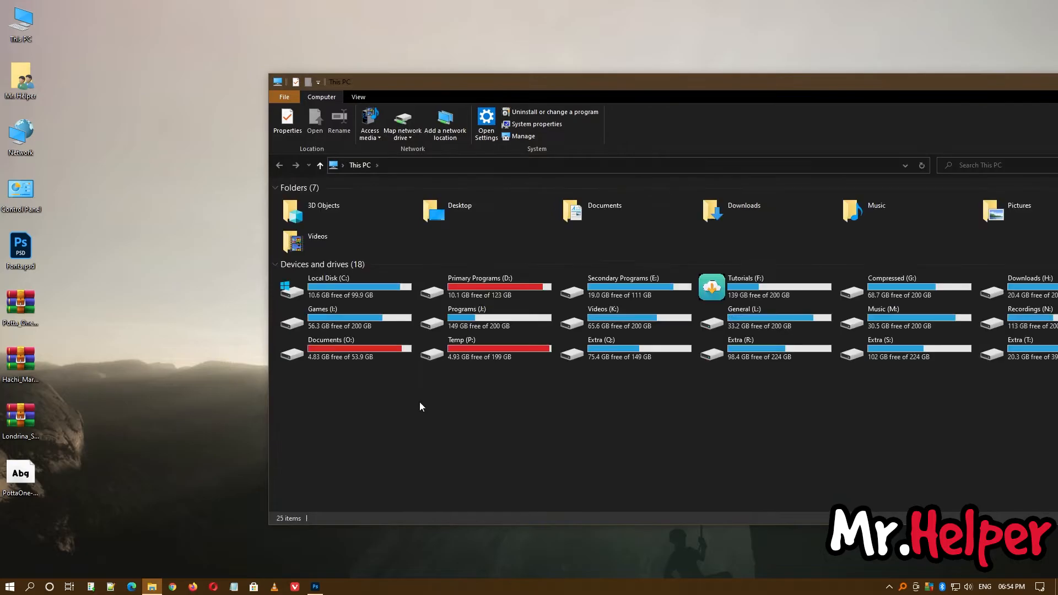
{"action": "double_click", "coordinate": [353, 296]}
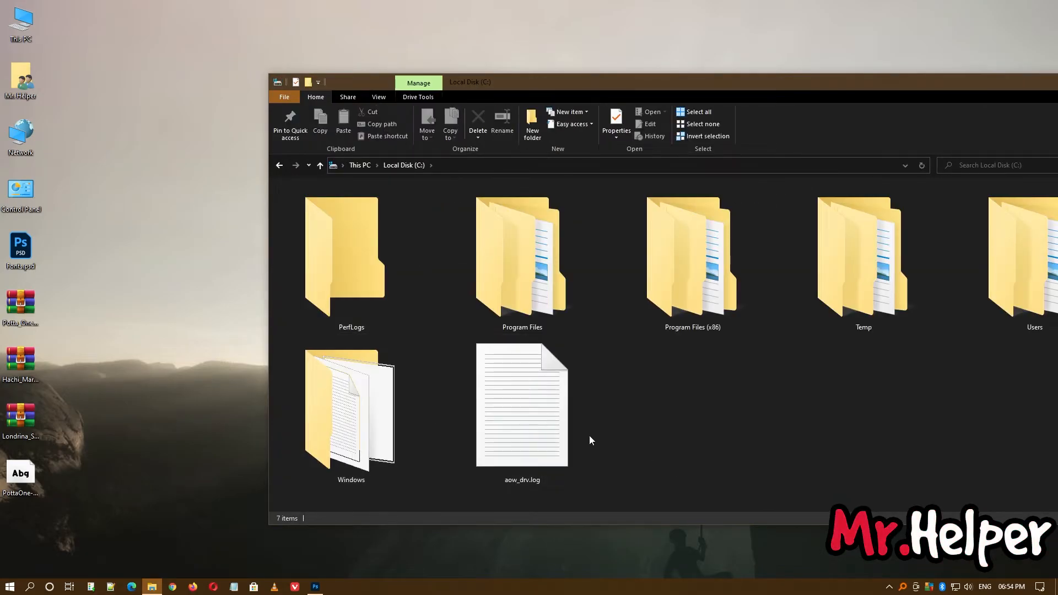
{"action": "double_click", "coordinate": [388, 405]}
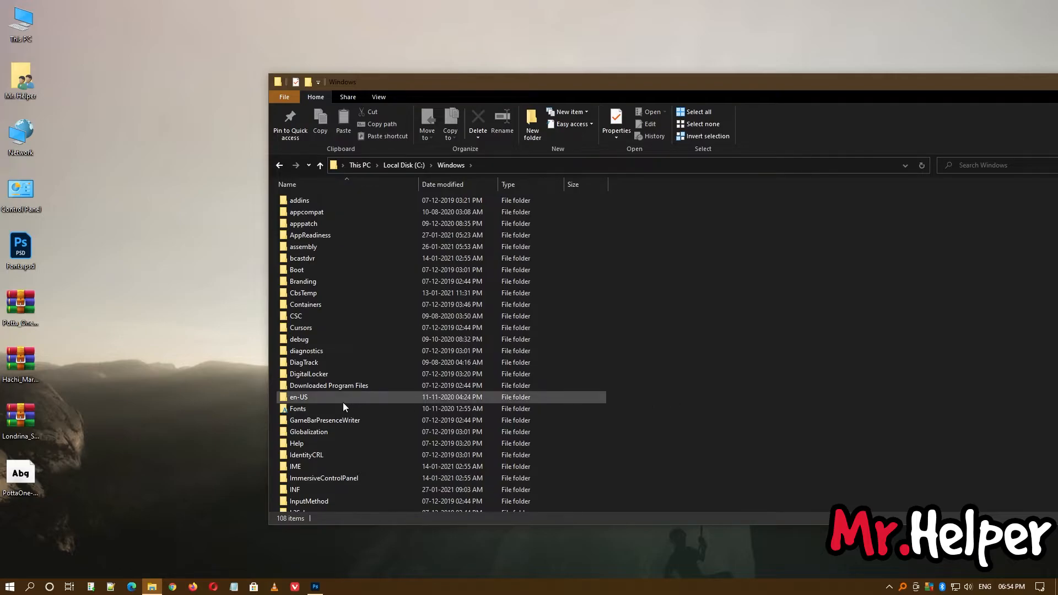
{"action": "double_click", "coordinate": [311, 409]}
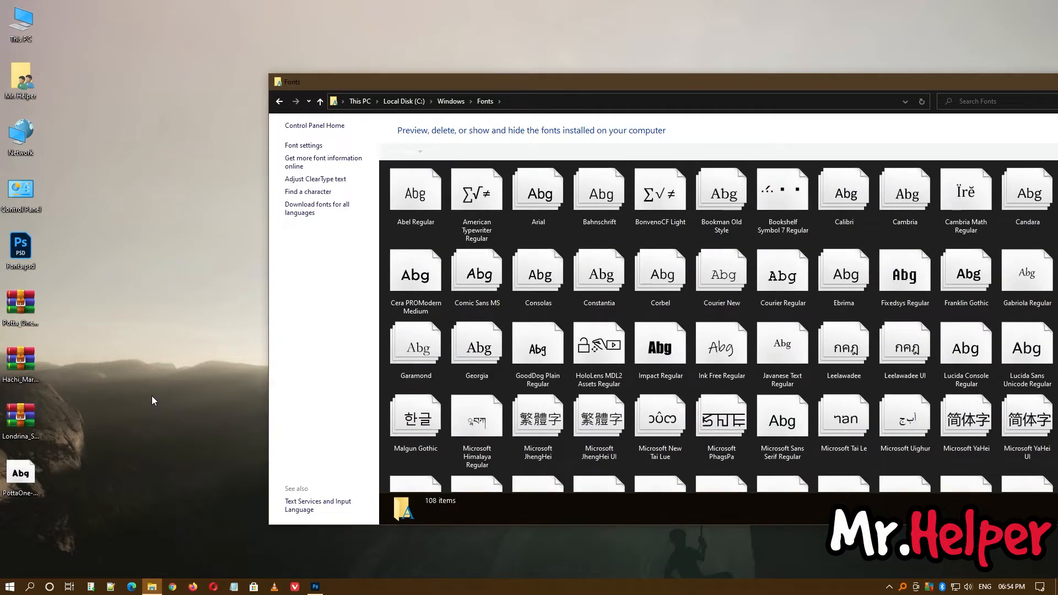
Open Hachi_Maru_Pop.zip with Windows Explorer, extract HachiMaruPop-Regular.ttf to the desktop, and close the archive window.
{"action": "right_click", "coordinate": [31, 363]}
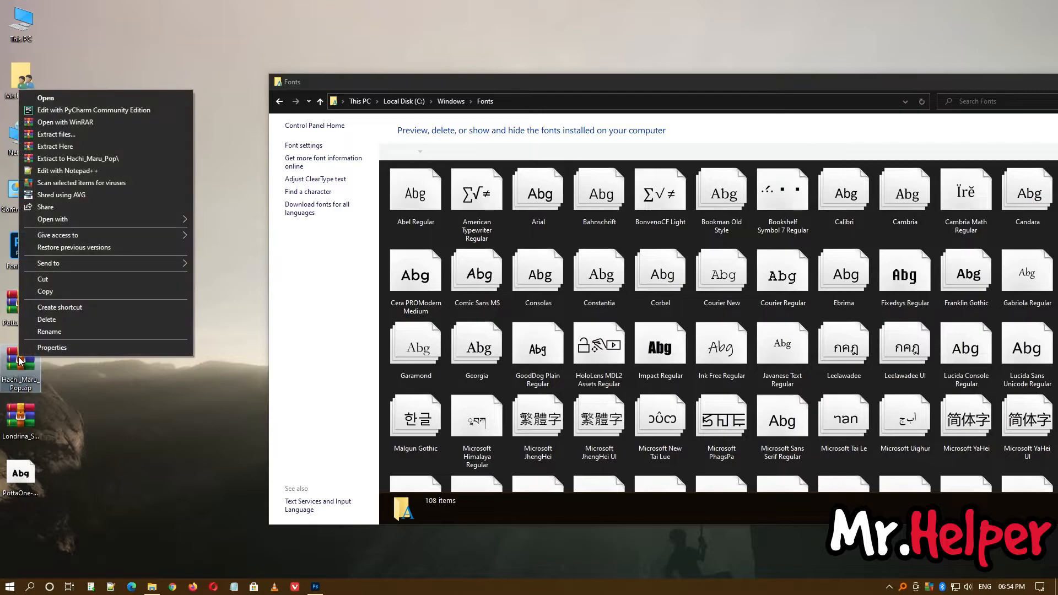
{"action": "mouse_move", "coordinate": [80, 219]}
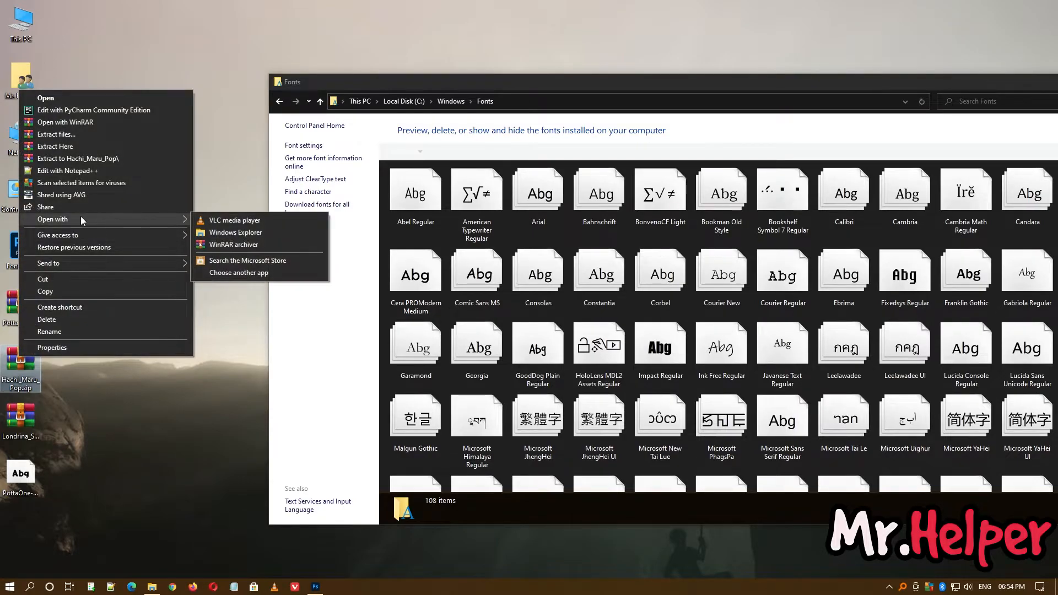
{"action": "left_click", "coordinate": [225, 234]}
{"action": "left_click", "coordinate": [326, 215]}
{"action": "left_click_drag", "start_coordinate": [326, 218], "coordinate": [159, 241]}
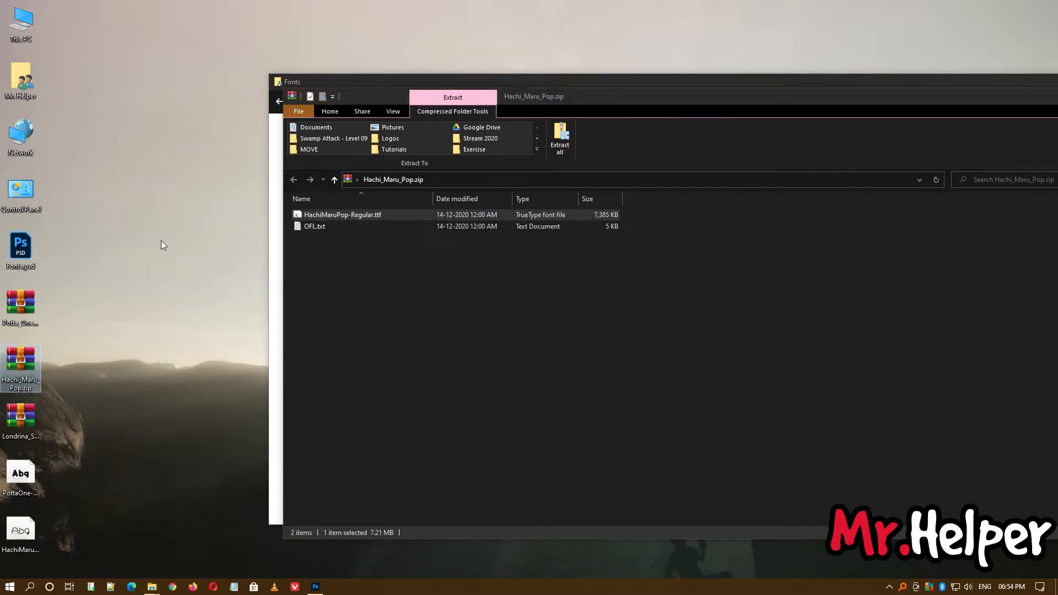
{"action": "key", "text": "alt+F4"}
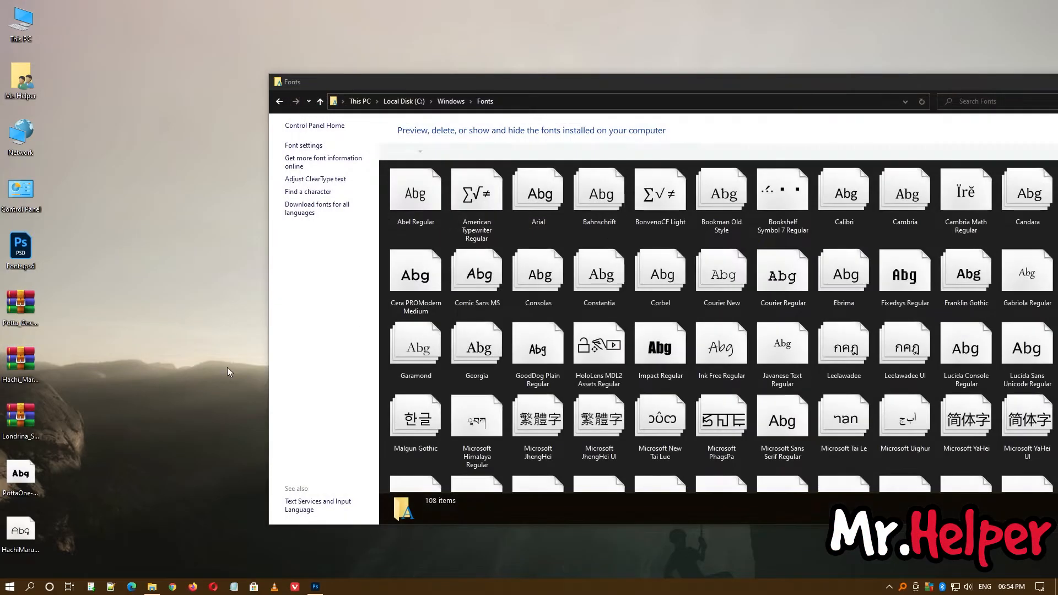
Install HachiMaruPop-Regular.ttf by placing it in the Fonts folder, and select "Hachi" in the desktop file's name.
{"action": "left_click_drag", "start_coordinate": [33, 533], "coordinate": [508, 312]}
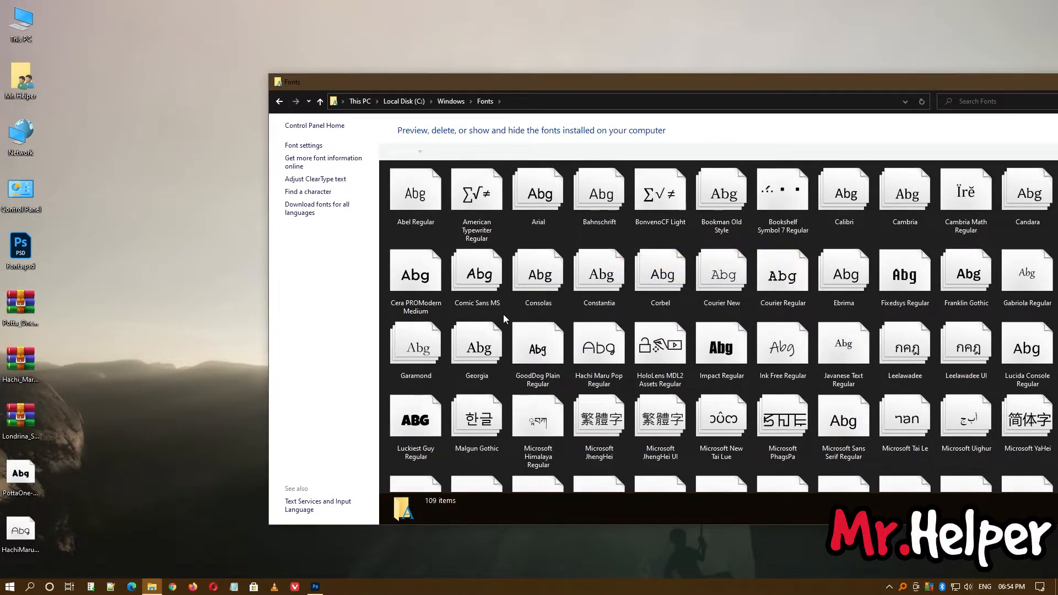
{"action": "left_click", "coordinate": [22, 549]}
{"action": "left_click", "coordinate": [23, 552]}
{"action": "left_click", "coordinate": [77, 545]}
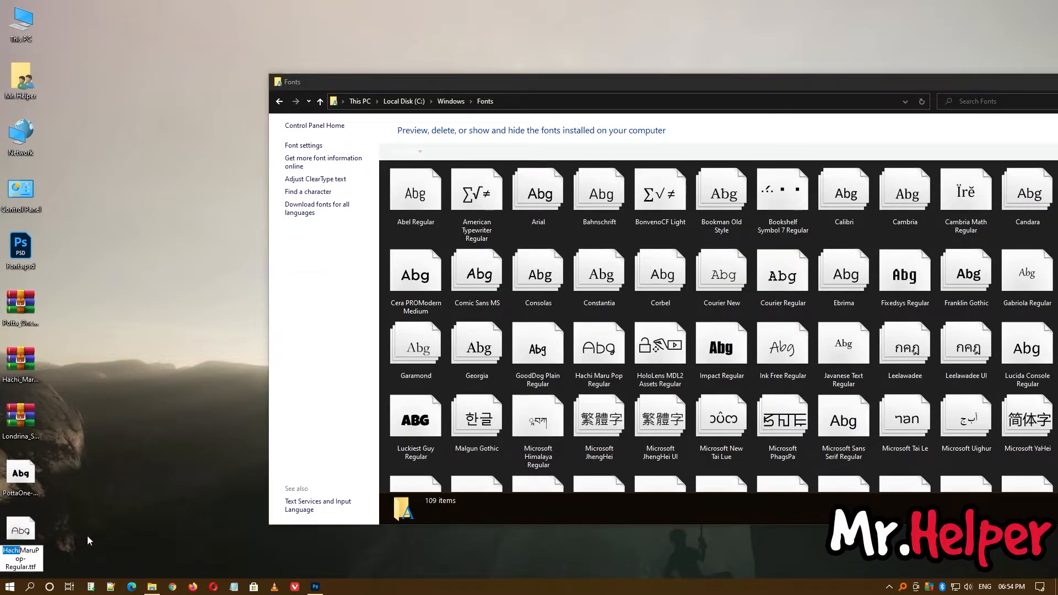
Switch to Photoshop, add a placeholder paragraph text box near the canvas centre, and set its font to Hachi Maru Pop Regular.
{"action": "left_click", "coordinate": [316, 586]}
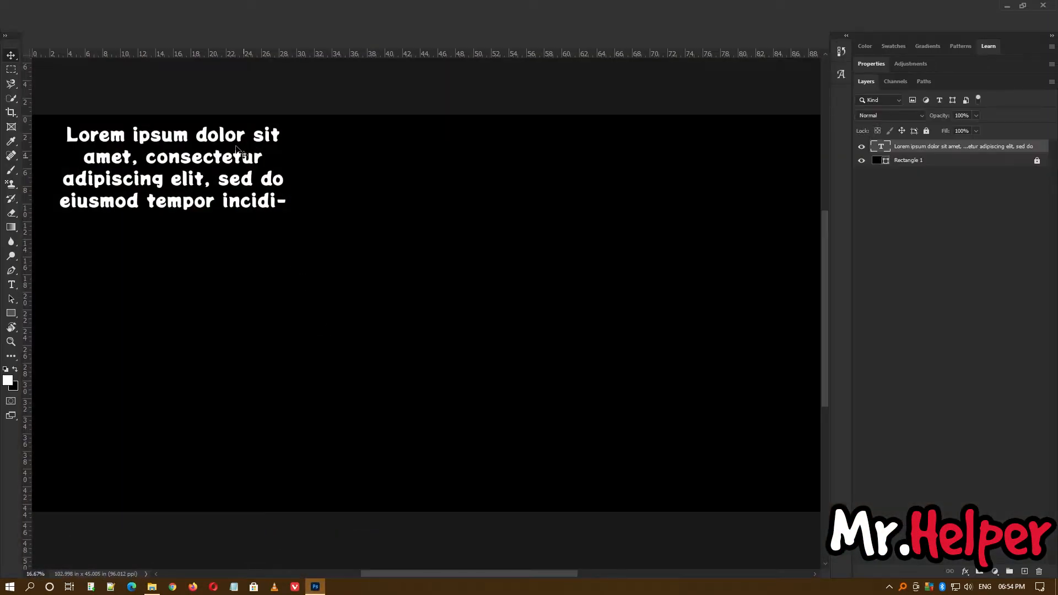
{"action": "key", "text": "t"}
{"action": "left_click_drag", "start_coordinate": [393, 227], "coordinate": [589, 333]}
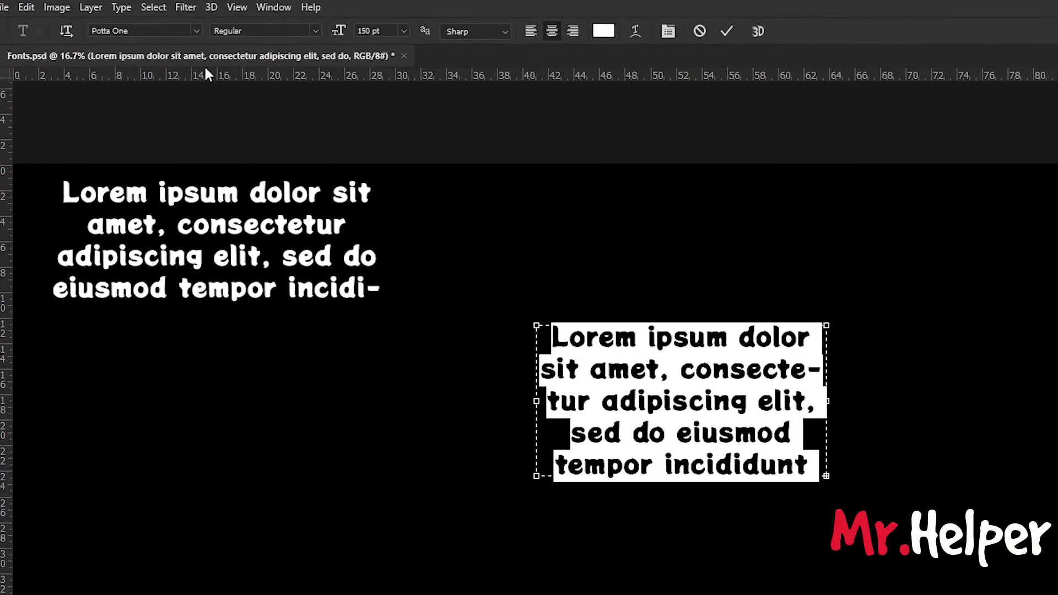
{"action": "left_click", "coordinate": [134, 25]}
{"action": "type", "text": "Hachi Maru Pop"}
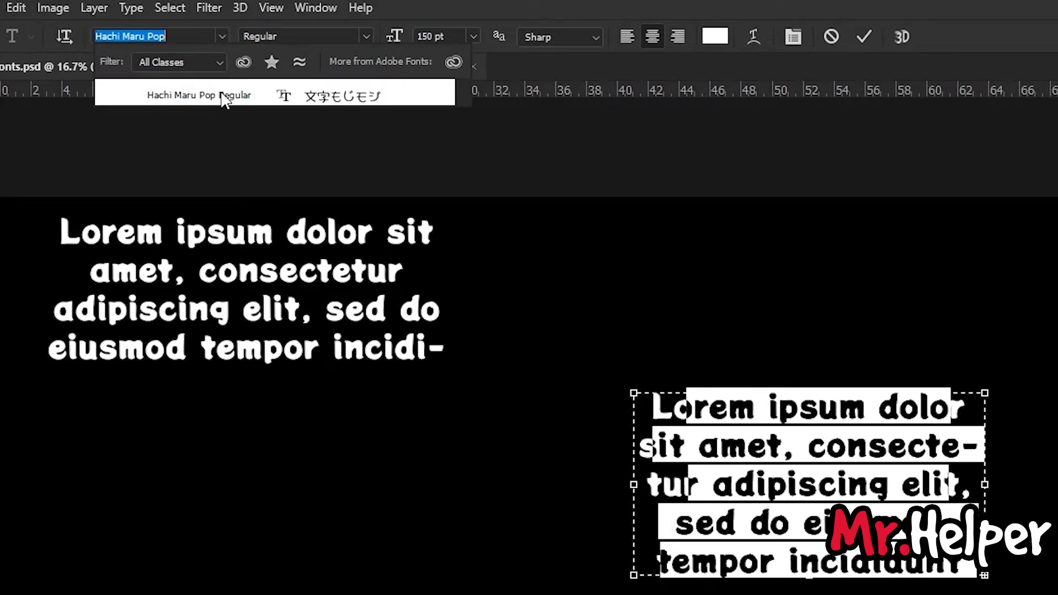
{"action": "left_click", "coordinate": [221, 95]}
{"action": "left_click", "coordinate": [729, 430]}
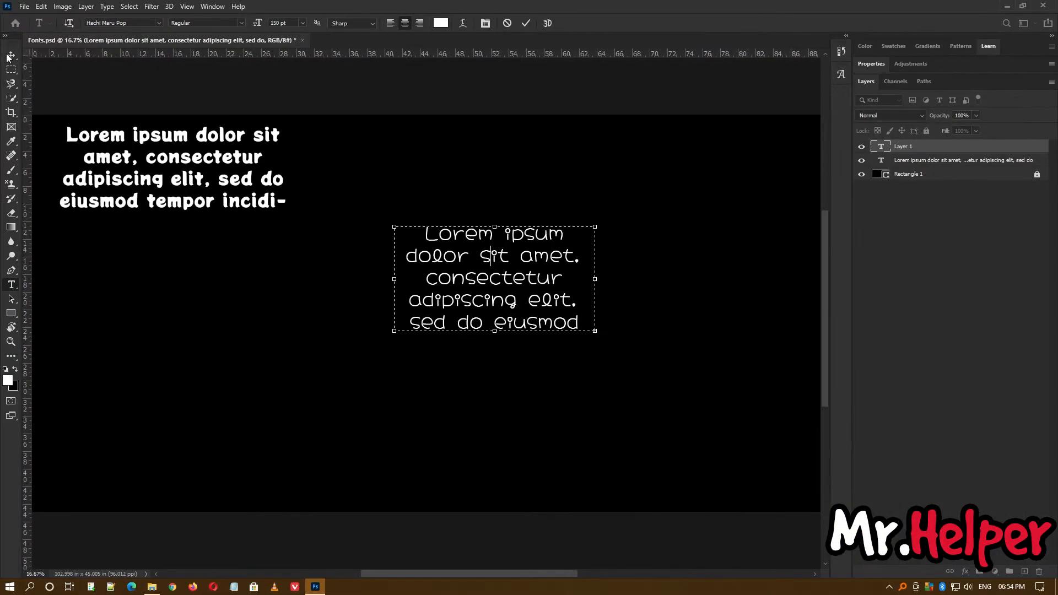
{"action": "left_click", "coordinate": [7, 55]}
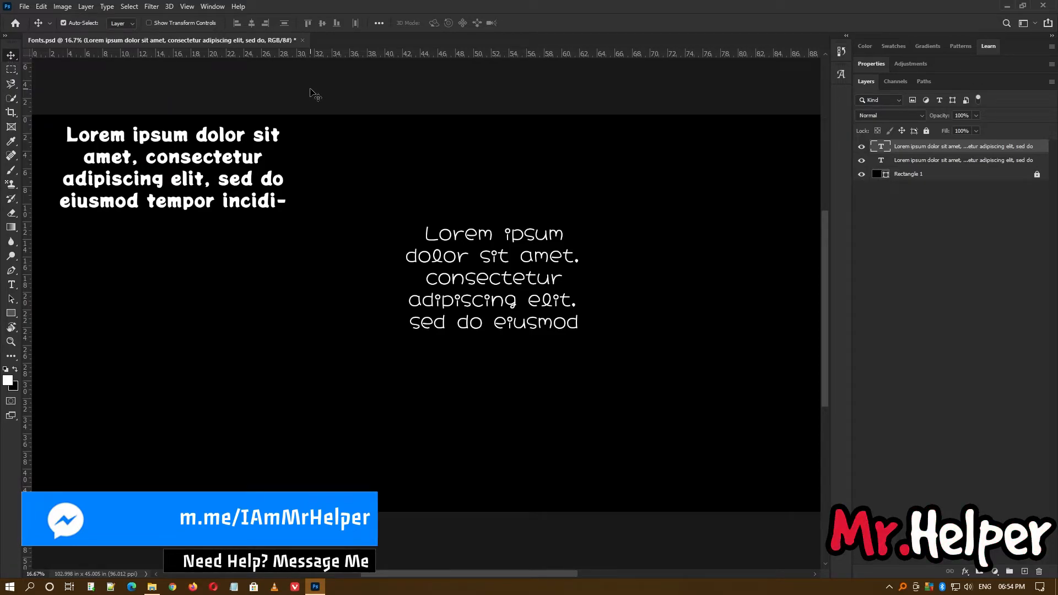
Return to the desktop, open Londrina_Solid.zip with Windows Explorer, and extract LondrinaSolid-Black.ttf to the desktop.
{"action": "left_click", "coordinate": [1004, 6]}
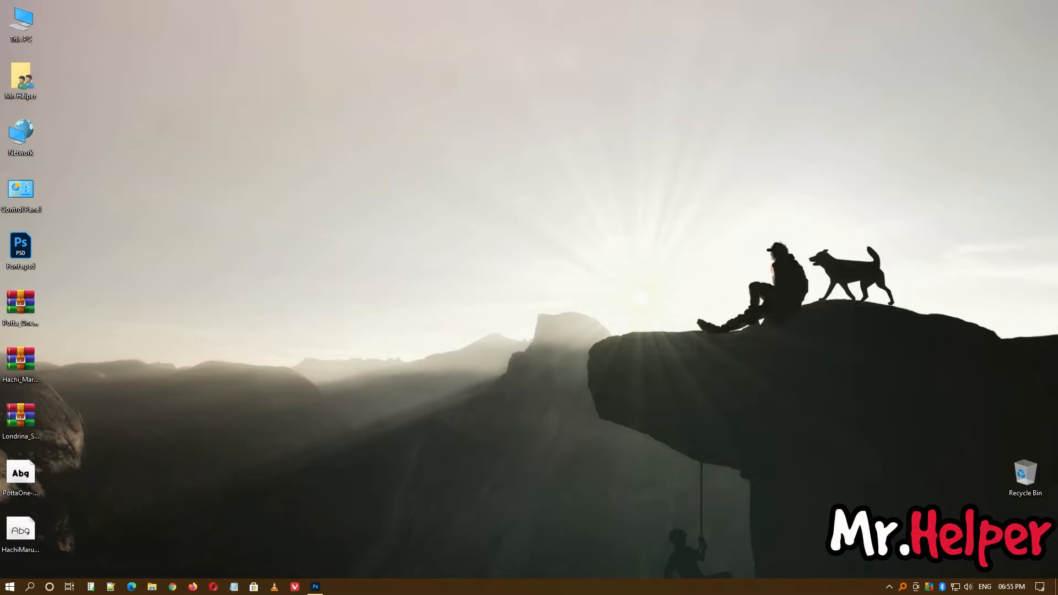
{"action": "right_click", "coordinate": [17, 425]}
{"action": "mouse_move", "coordinate": [70, 289]}
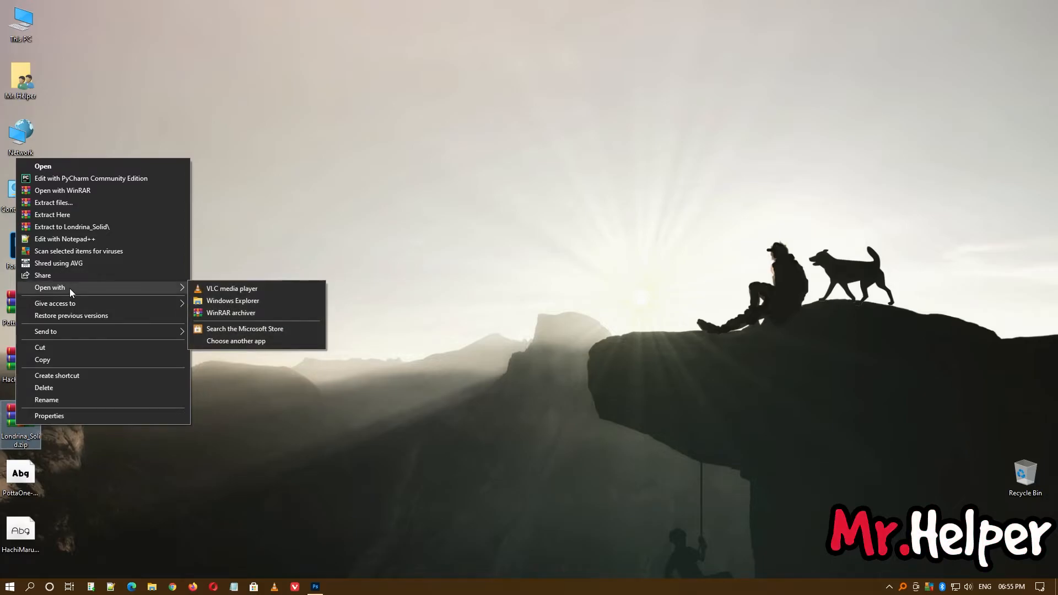
{"action": "left_click", "coordinate": [213, 301]}
{"action": "left_click_drag", "start_coordinate": [390, 65], "coordinate": [589, 80]}
{"action": "left_click_drag", "start_coordinate": [364, 199], "coordinate": [219, 214]}
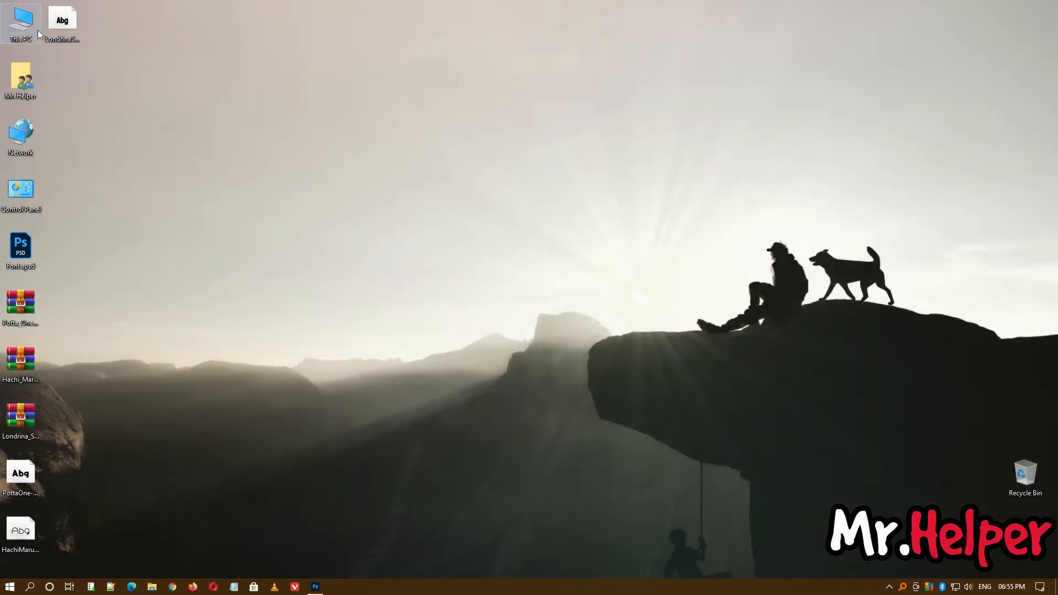
Copy the word "Londrina" from the file name of LondrinaSolid-Black.ttf on the desktop without renaming the file.
{"action": "left_click", "coordinate": [64, 45]}
{"action": "left_click_drag", "start_coordinate": [72, 40], "coordinate": [43, 40]}
{"action": "right_click", "coordinate": [54, 40]}
{"action": "left_click", "coordinate": [78, 79]}
{"action": "key", "text": "Escape"}
Install LondrinaSolid-Black.ttf through the Fonts page of the Windows Personalization settings, and minimize the Settings window.
{"action": "right_click", "coordinate": [360, 135]}
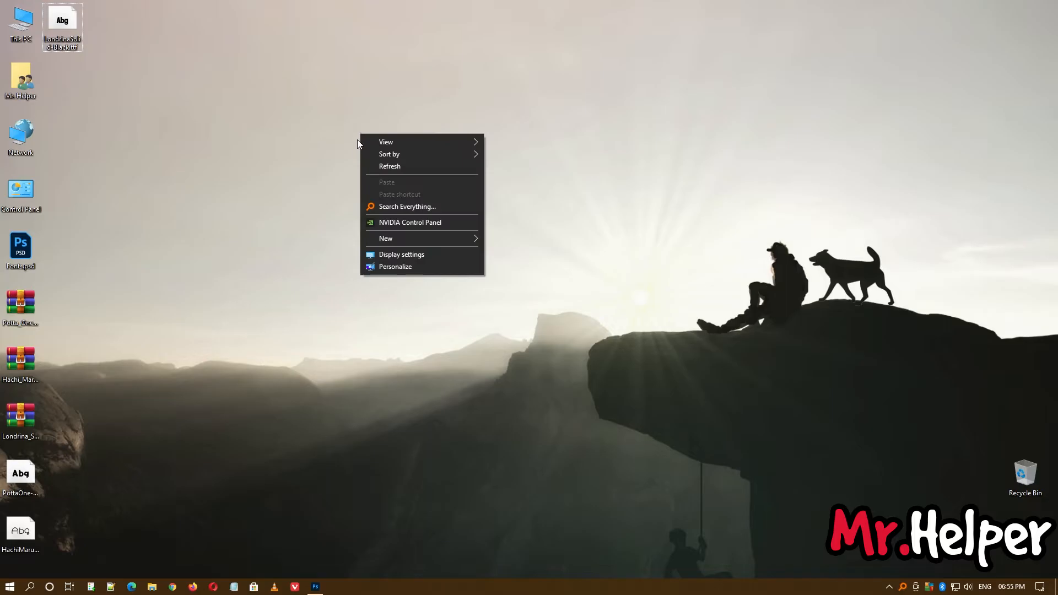
{"action": "left_click", "coordinate": [394, 267]}
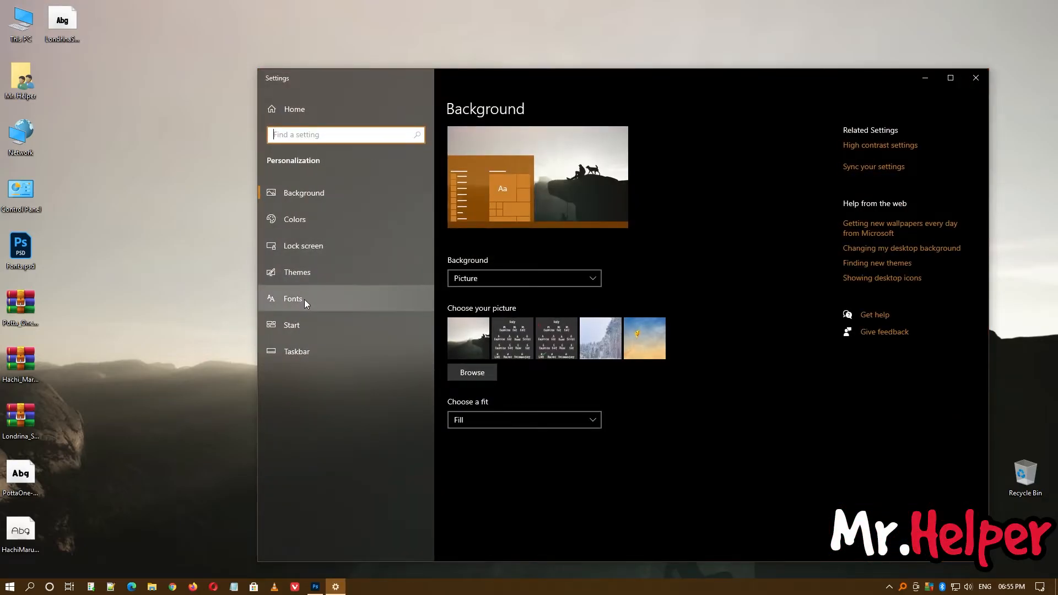
{"action": "left_click", "coordinate": [304, 300]}
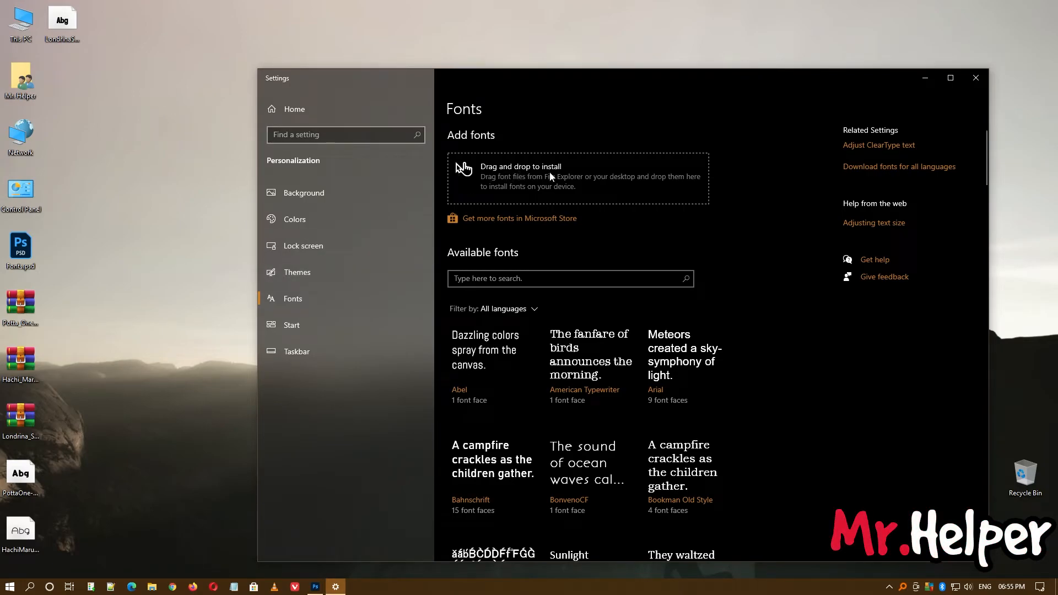
{"action": "left_click_drag", "start_coordinate": [63, 22], "coordinate": [508, 175]}
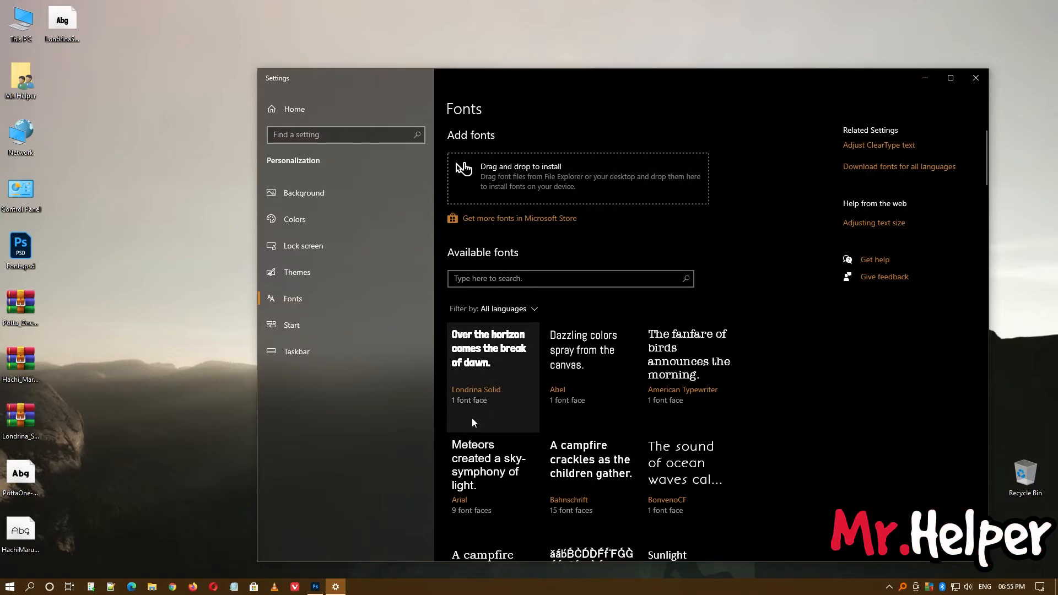
{"action": "left_click", "coordinate": [925, 78]}
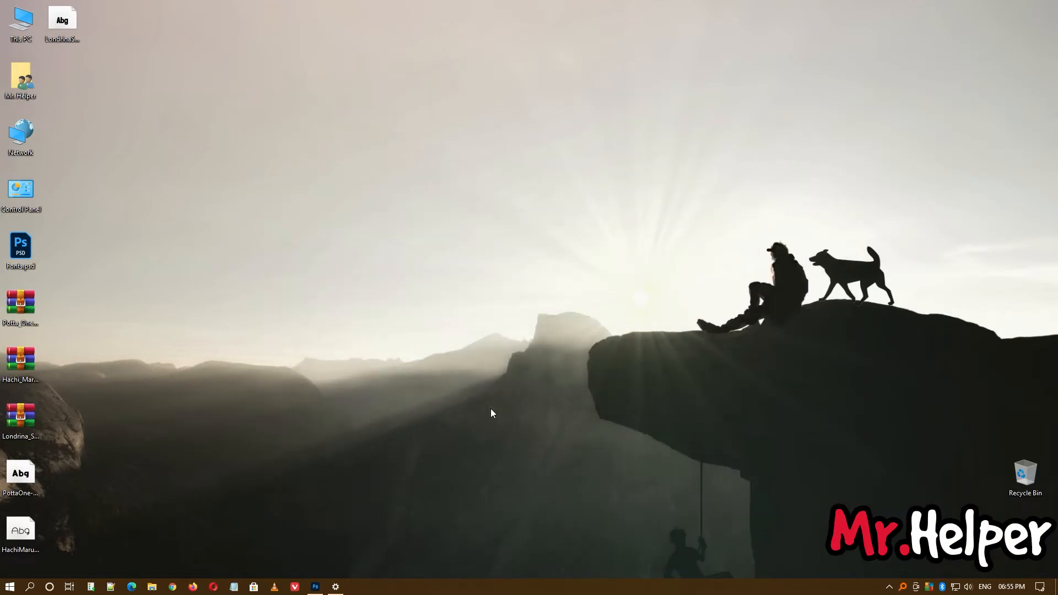
Switch to Photoshop, add a placeholder paragraph text box in the canvas's lower-left area, and set its font to Londrina Solid Black.
{"action": "left_click", "coordinate": [315, 587]}
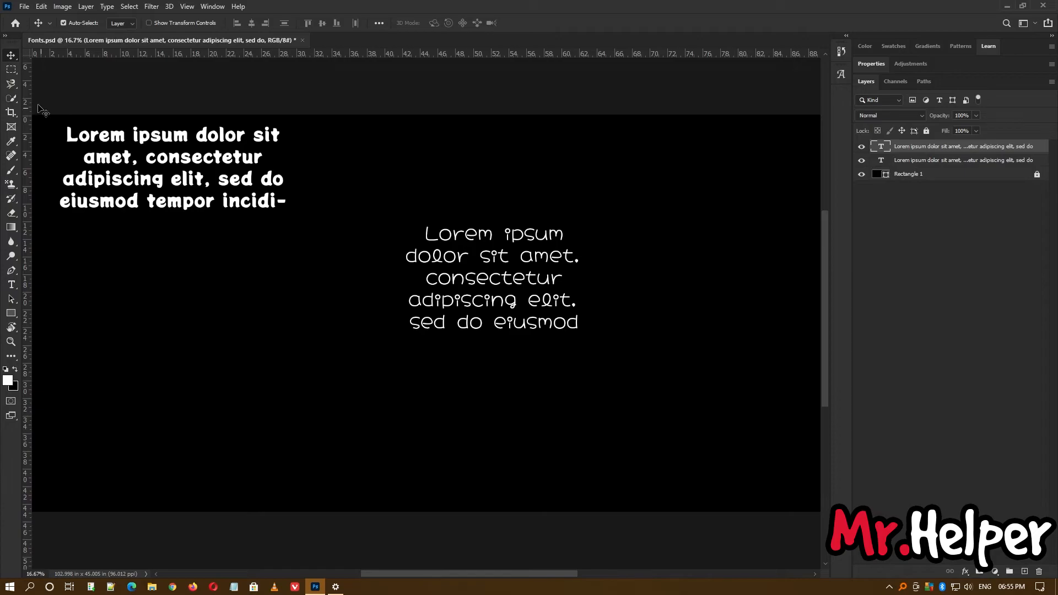
{"action": "key", "text": "t"}
{"action": "left_click_drag", "start_coordinate": [130, 296], "coordinate": [366, 436]}
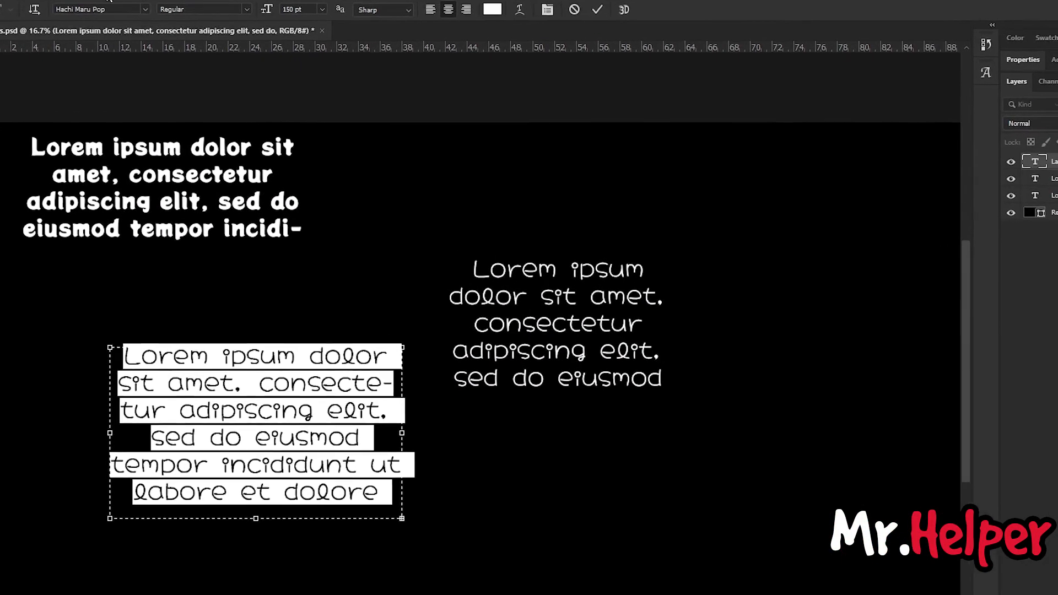
{"action": "left_click", "coordinate": [135, 17]}
{"action": "type", "text": "Londrina Solid"}
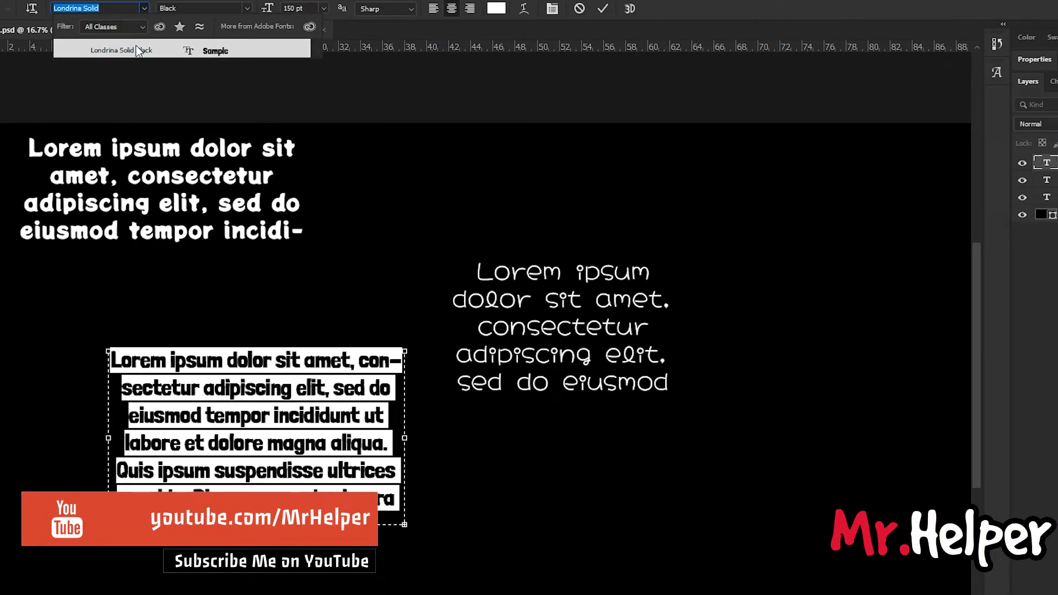
{"action": "left_click", "coordinate": [136, 50]}
{"action": "left_click", "coordinate": [255, 393]}
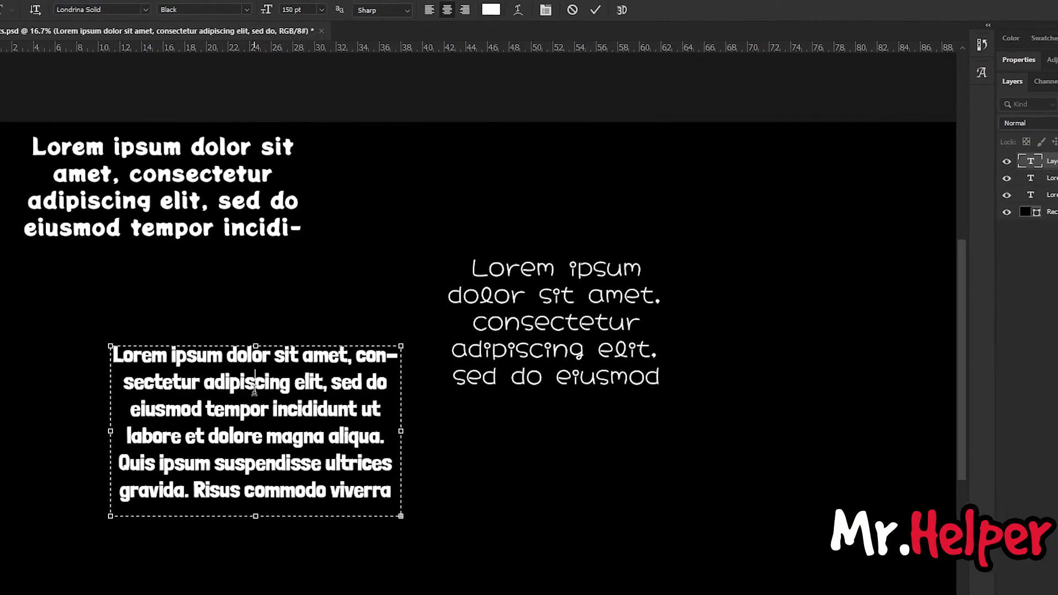
{"action": "left_click", "coordinate": [12, 57]}
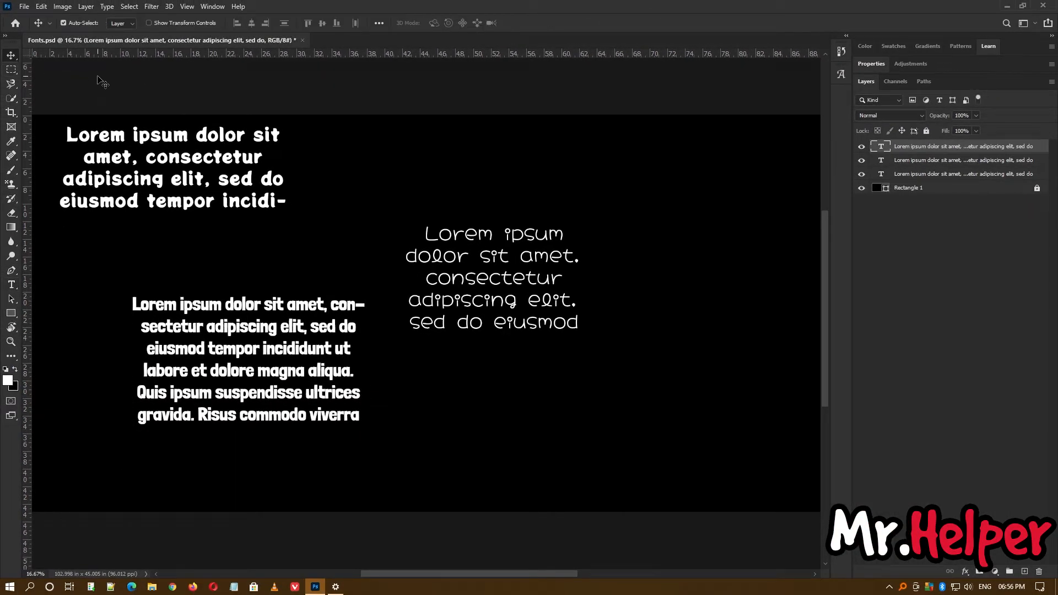